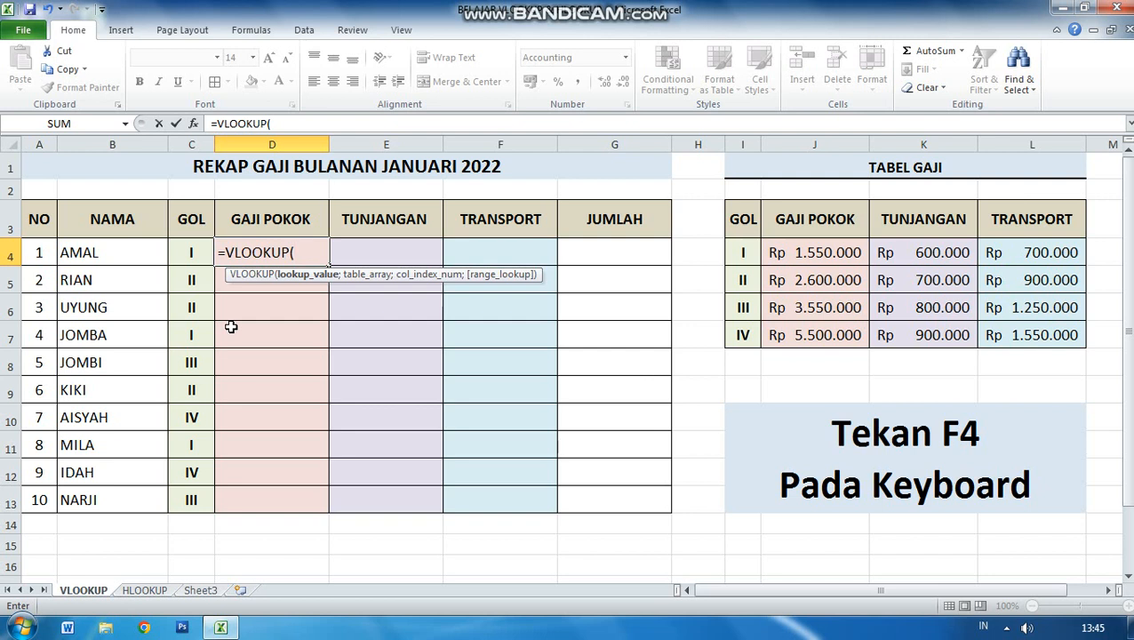
- Complete the GAJI POKOK formula in D4 as =VLOOKUP(C4;$I$4:$L$7;2;FALSE), with the salary table range locked as absolute
click(196, 252)
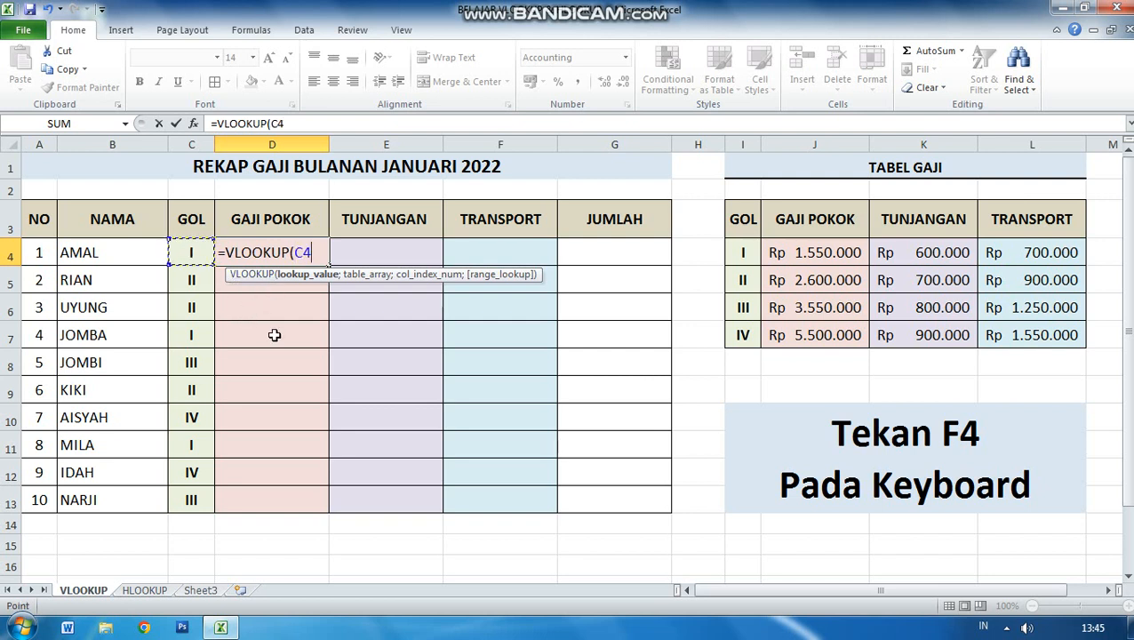
text(;)
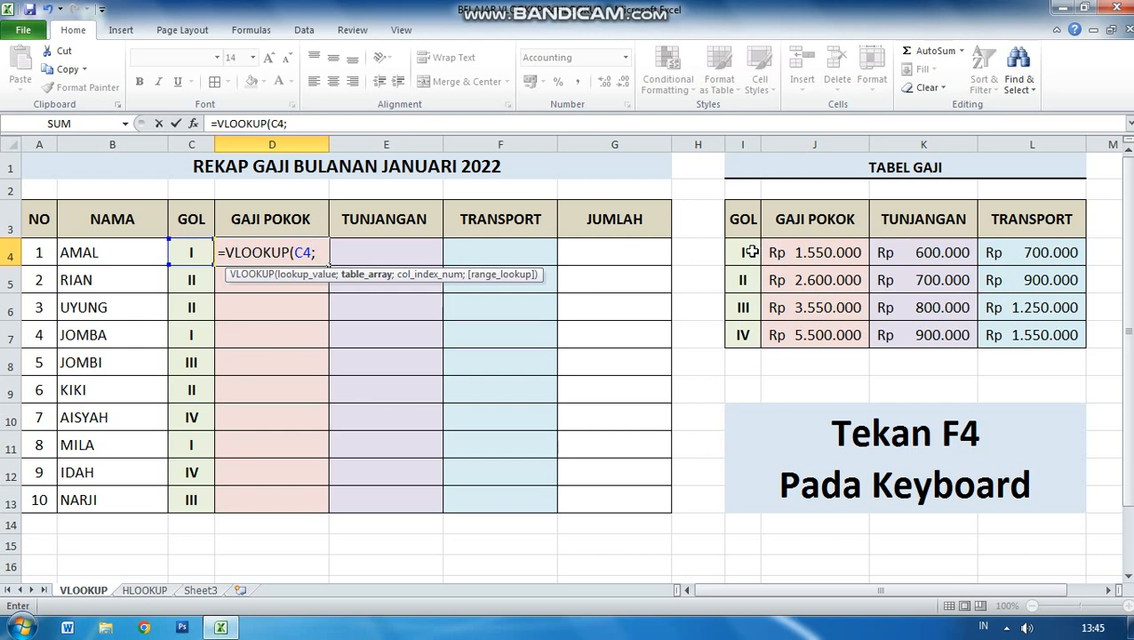
drag(745, 251, 1041, 332)
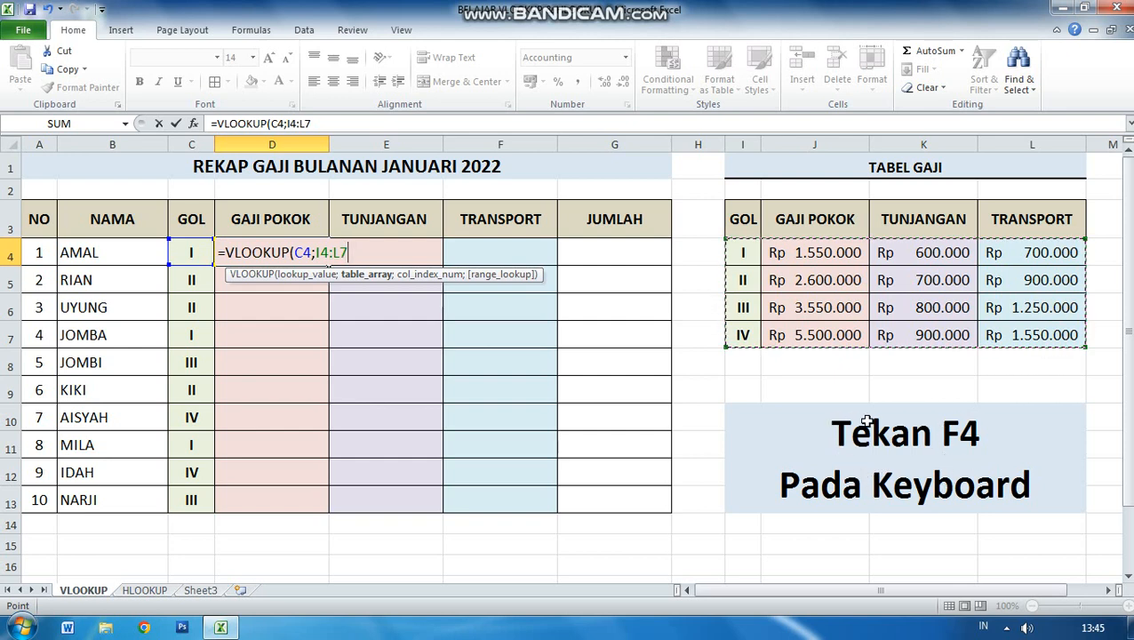
key(F4)
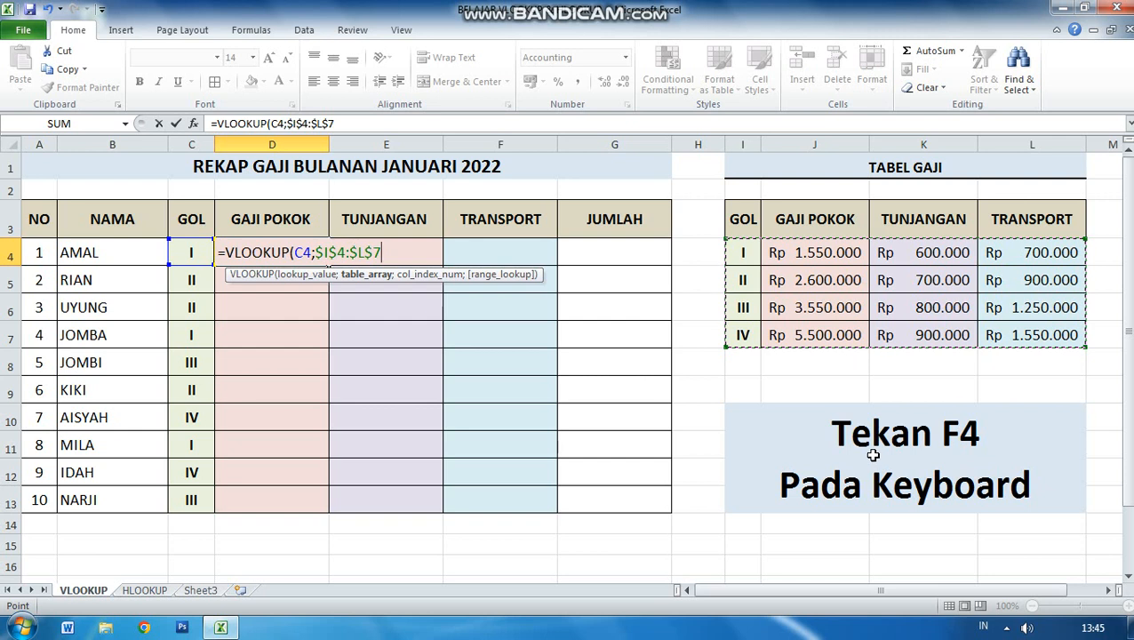
text(;2)
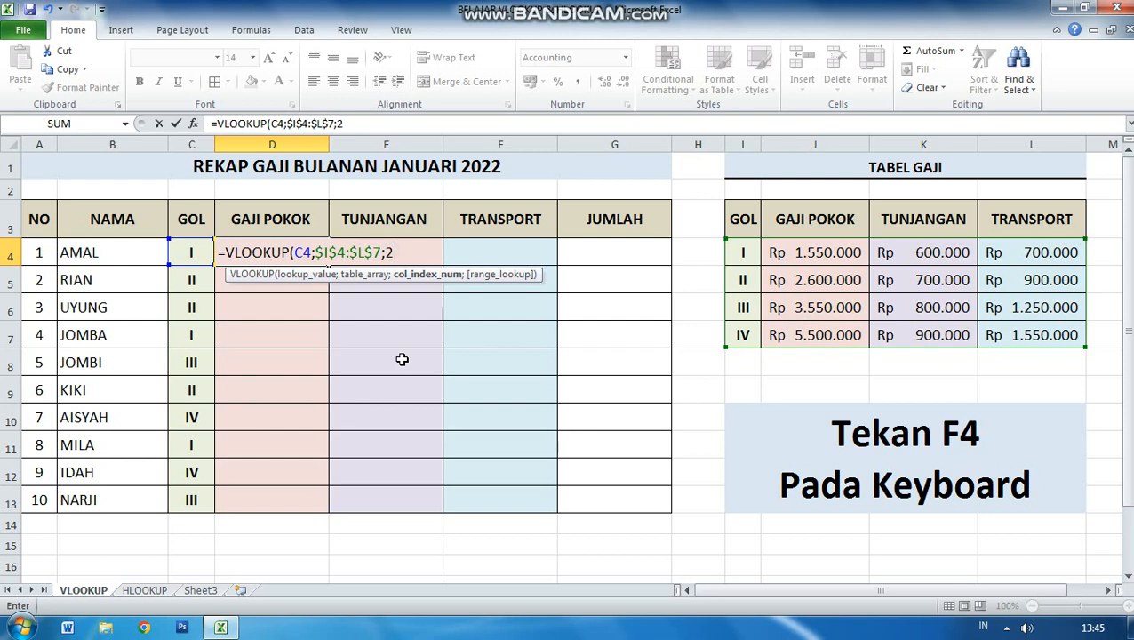
text(;)
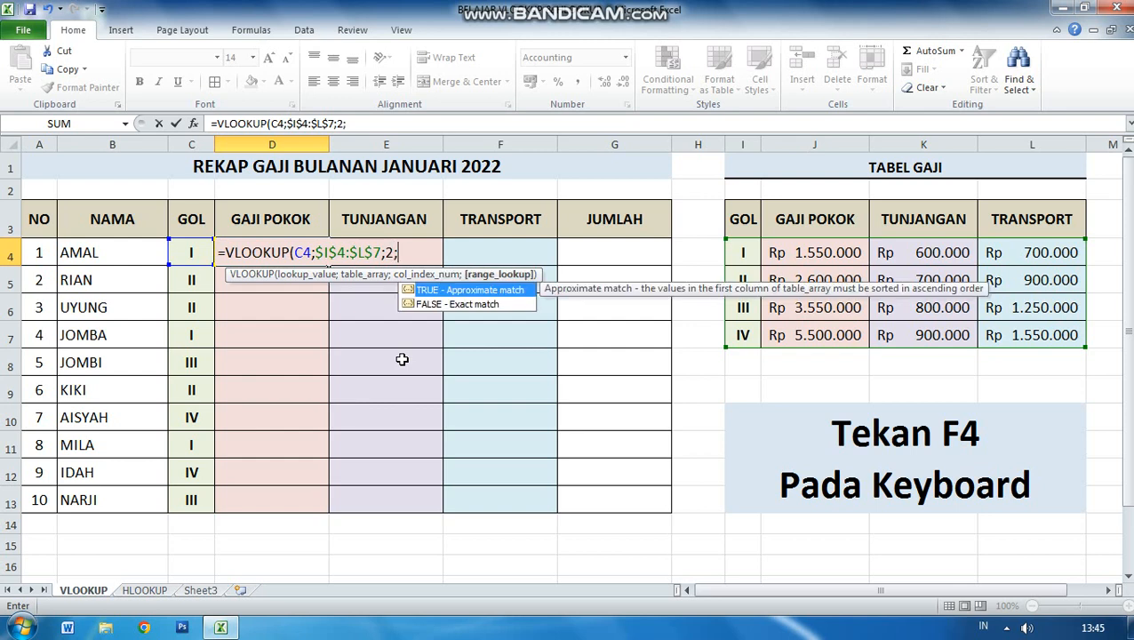
double_click(484, 304)
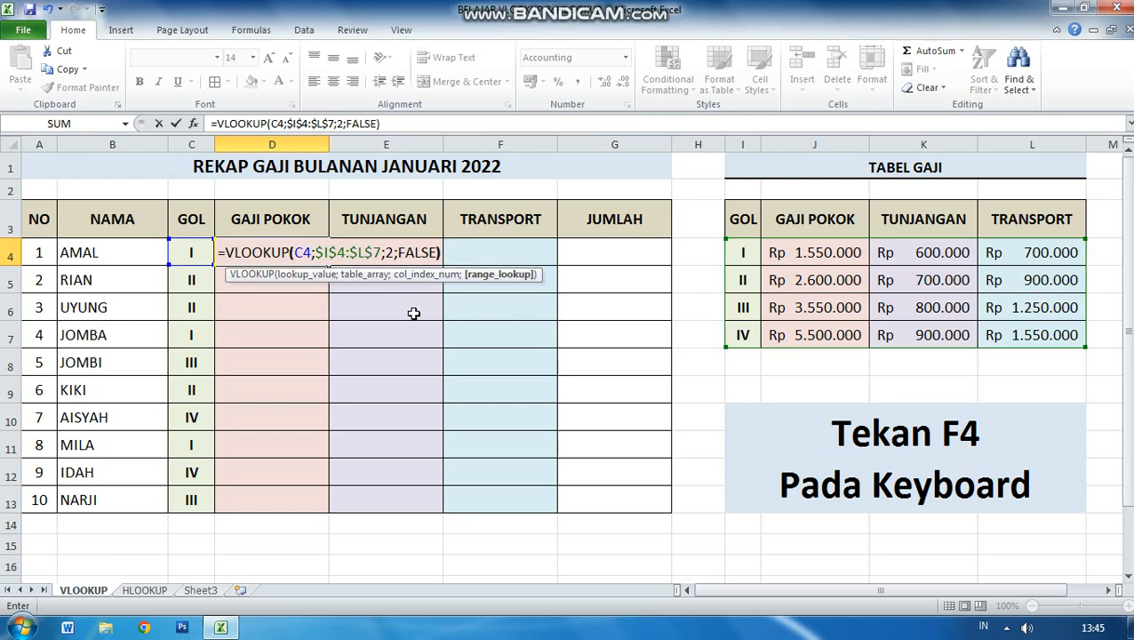
text())
key(Return)
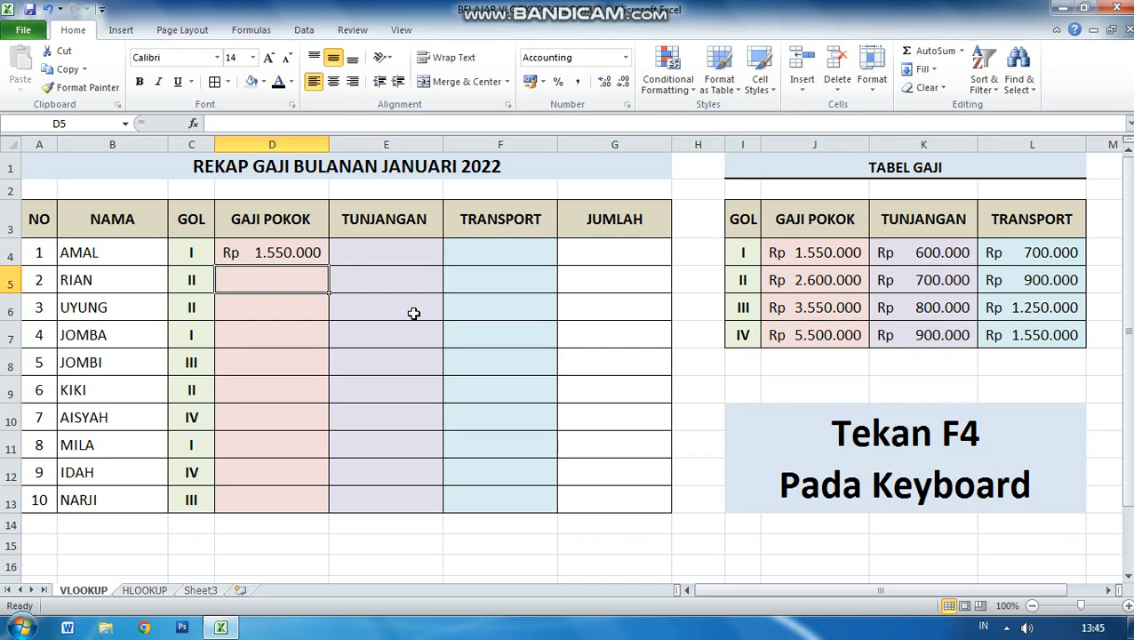
- Fill the GAJI POKOK formula from D4 down through D13
click(307, 254)
drag(328, 264, 309, 505)
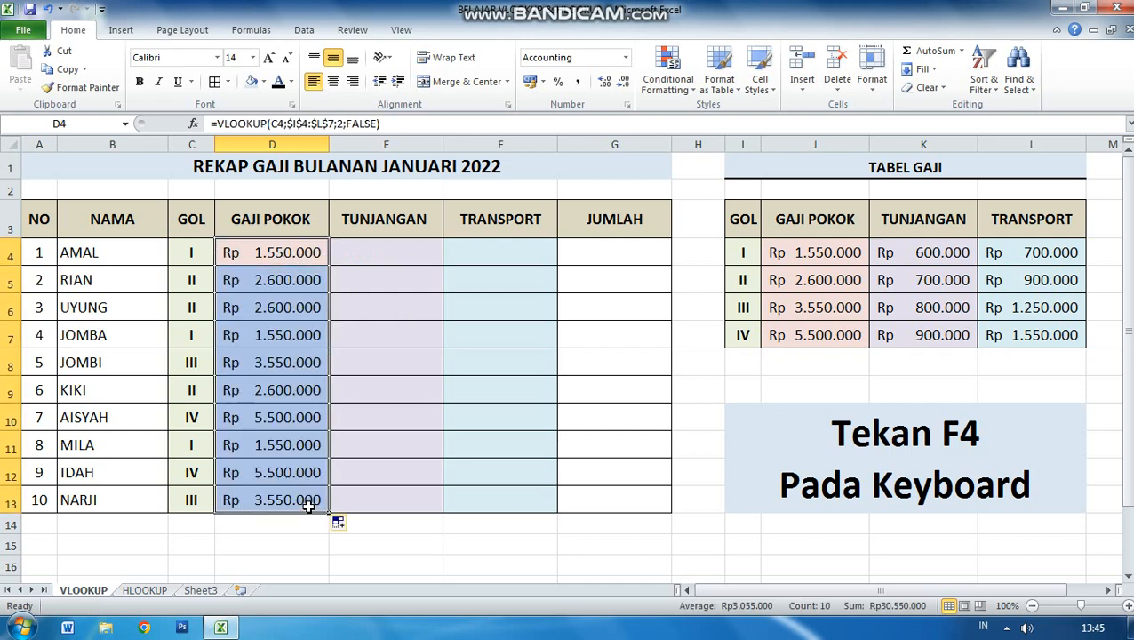
click(398, 426)
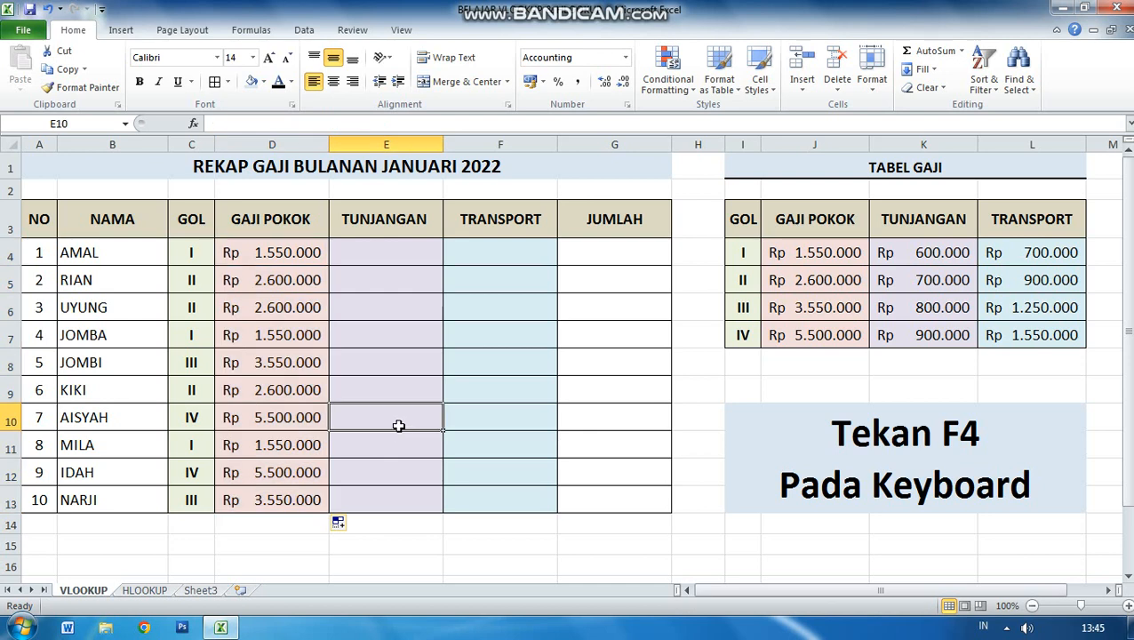
- Enter the TUNJANGAN formula =VLOOKUP(C4;$I$4:$L$7;3;FALSE) in E4, with the salary table range locked as absolute
drag(951, 223, 942, 329)
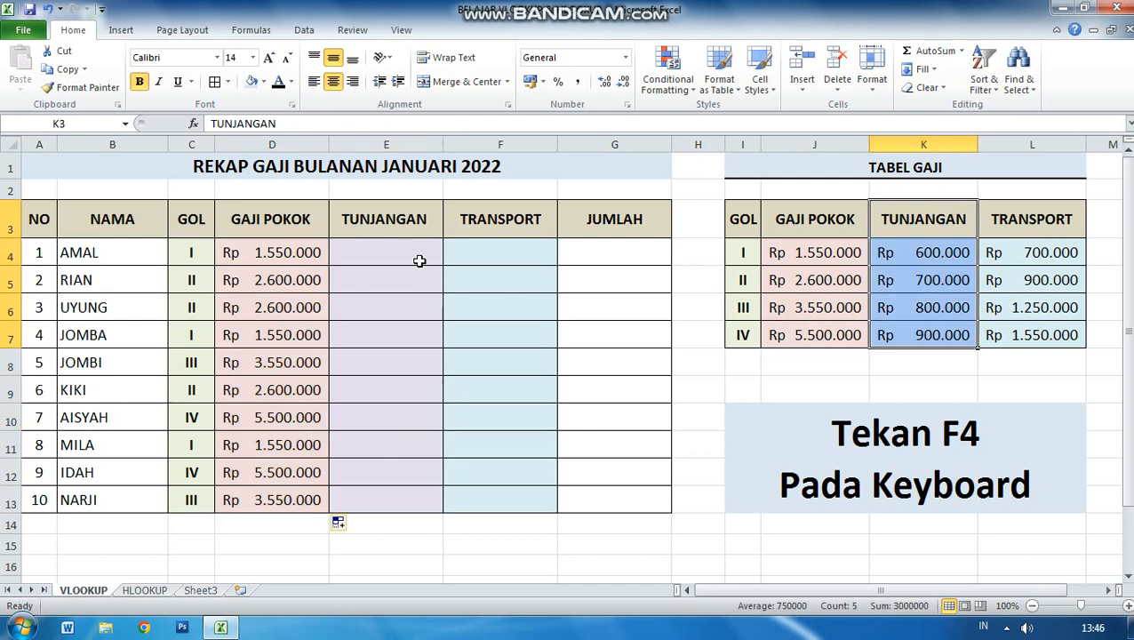
click(383, 255)
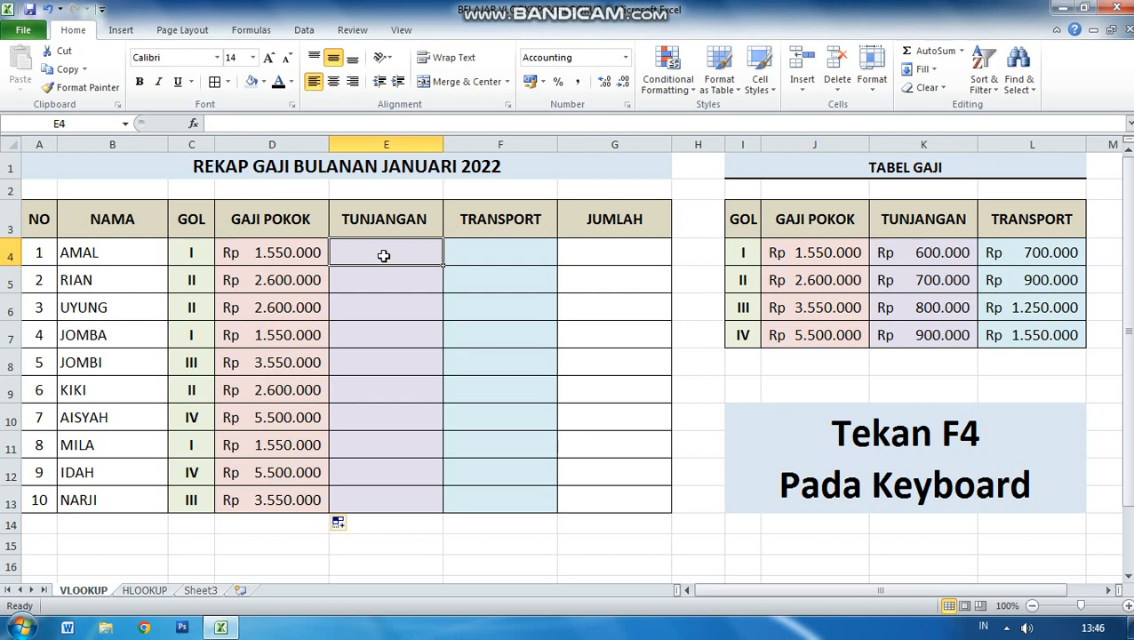
text(=)
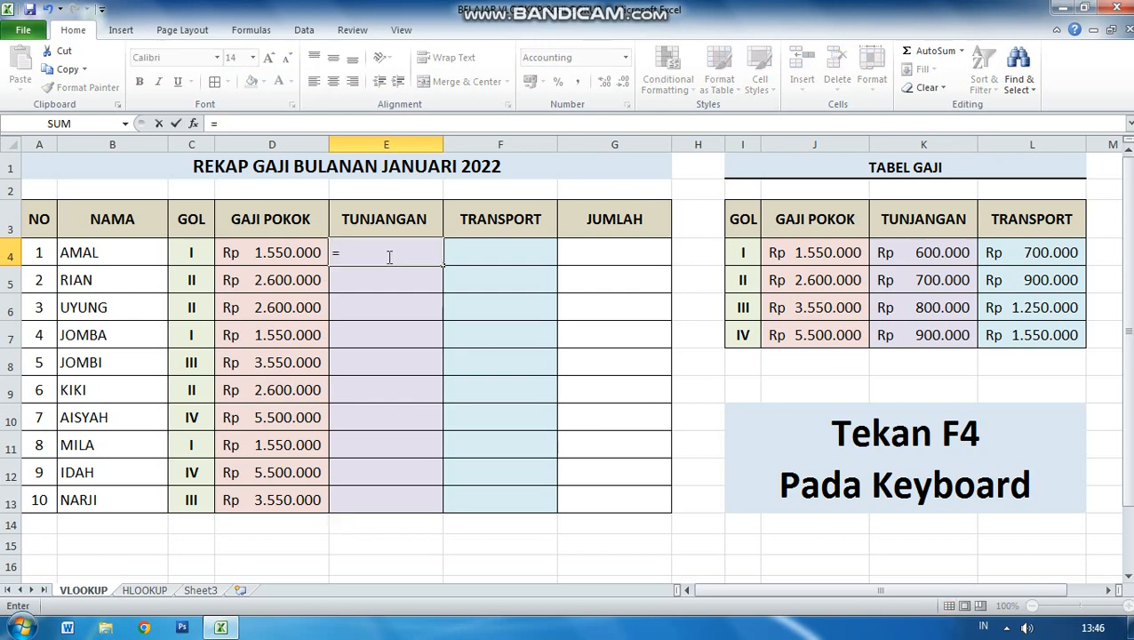
text(VLOOKUP)
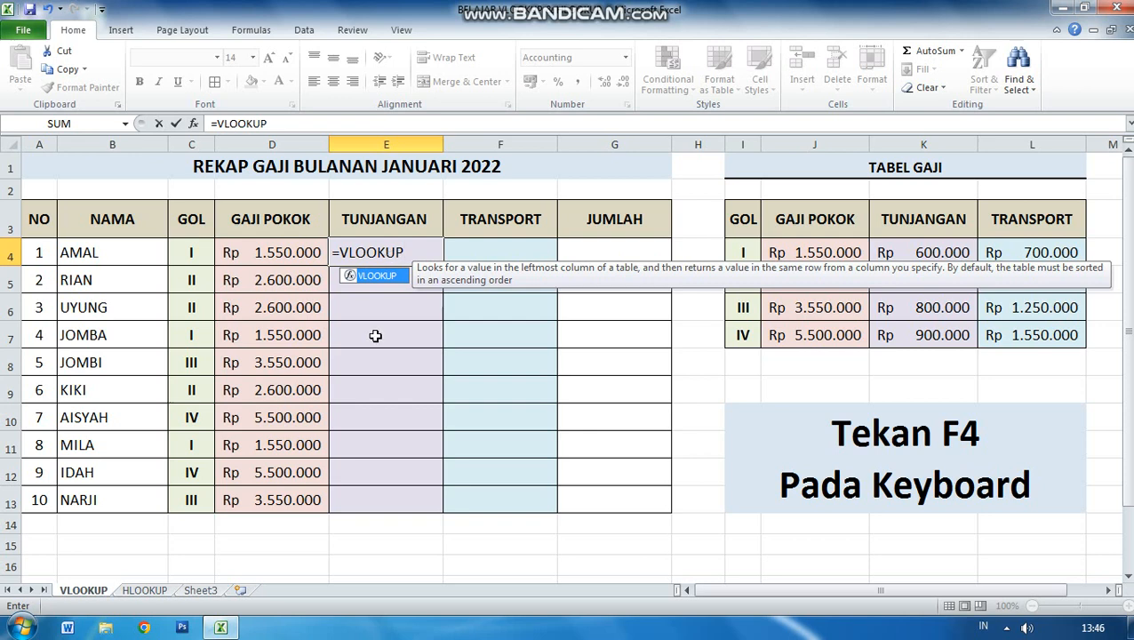
text(()
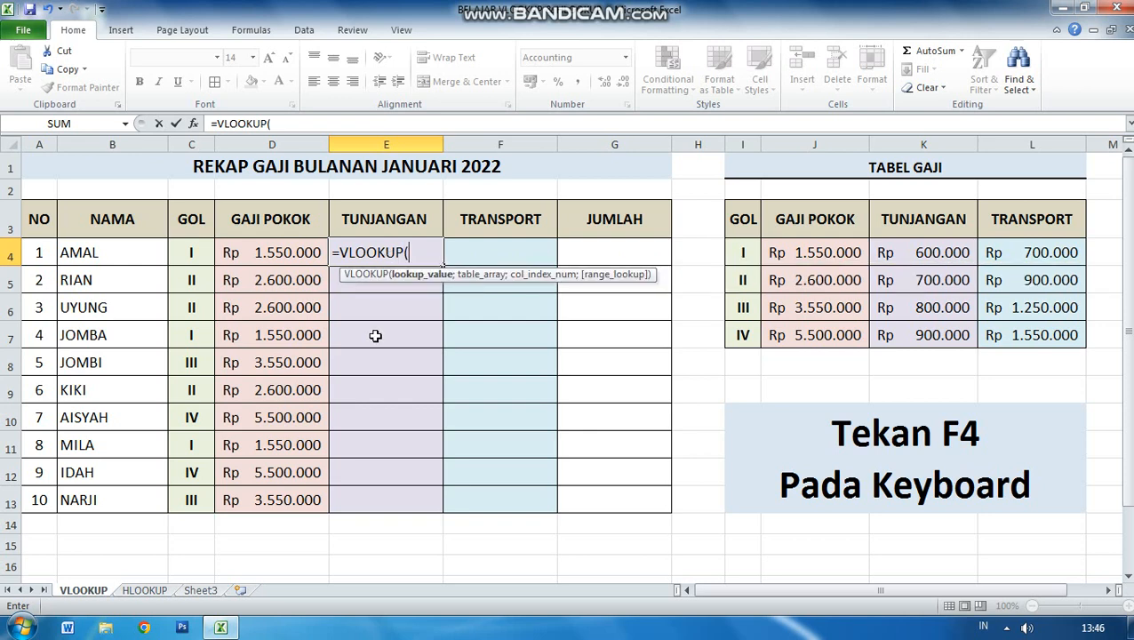
click(192, 256)
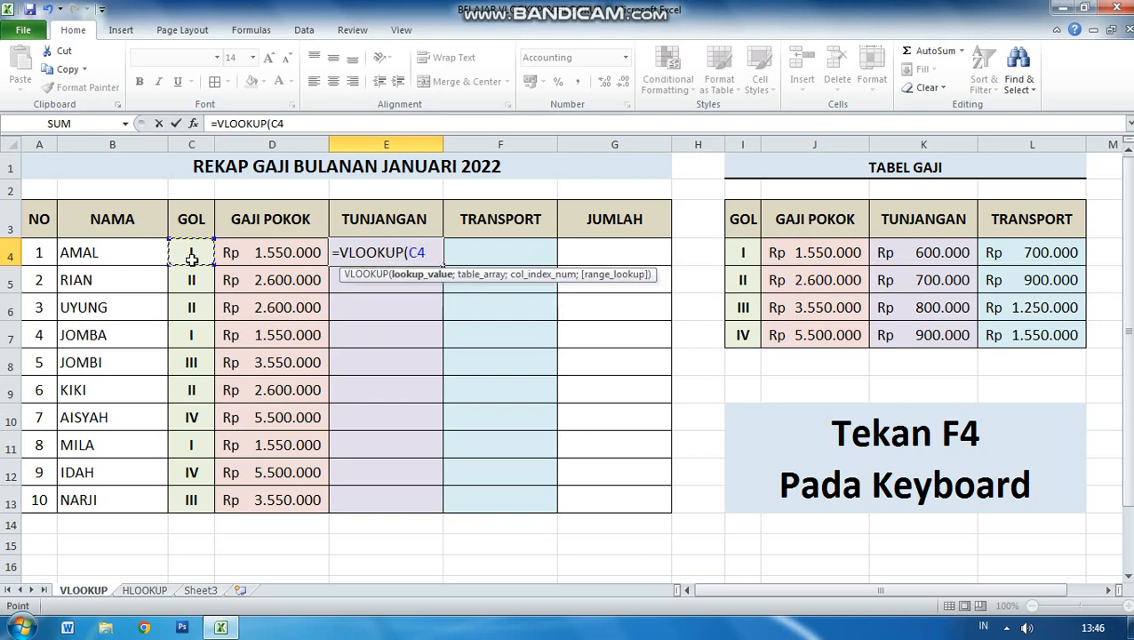
text(;)
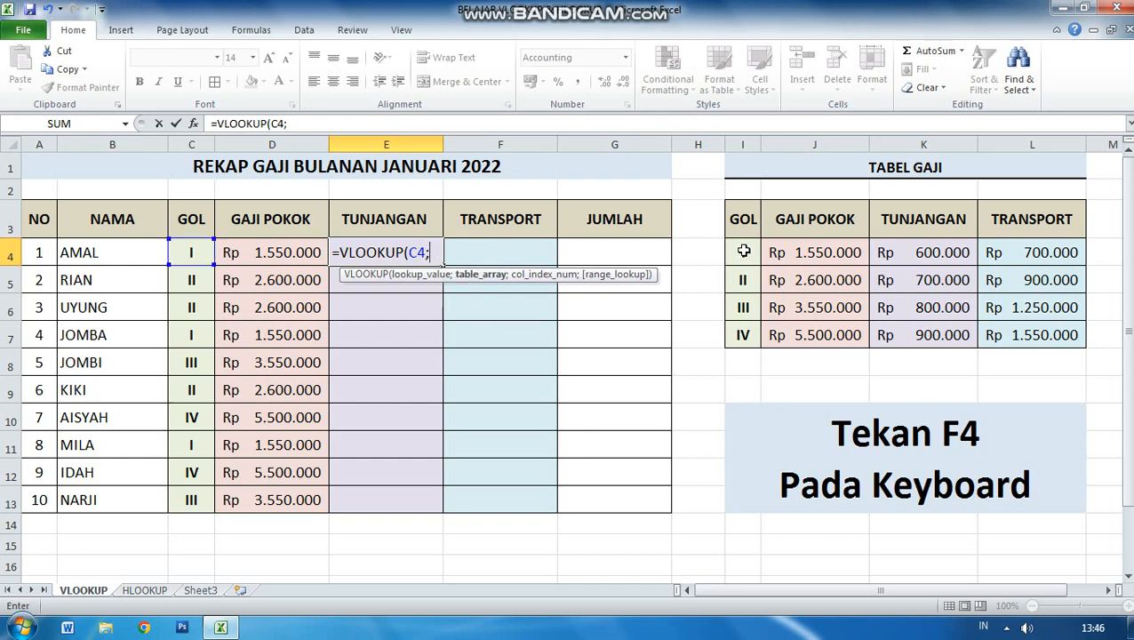
drag(743, 252, 1037, 334)
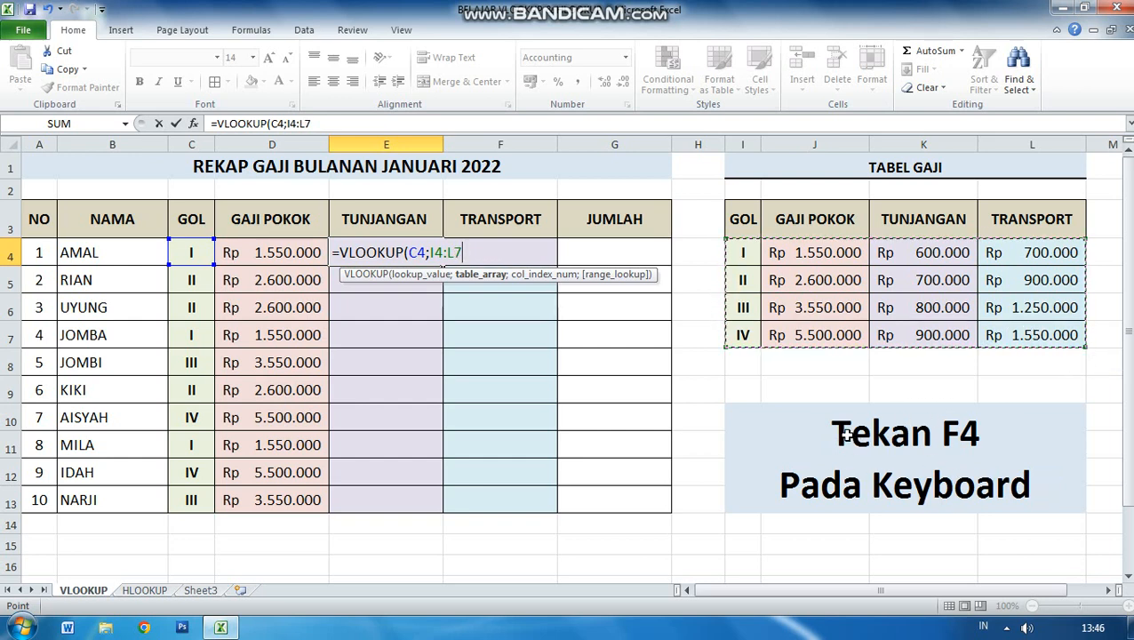
key(F4)
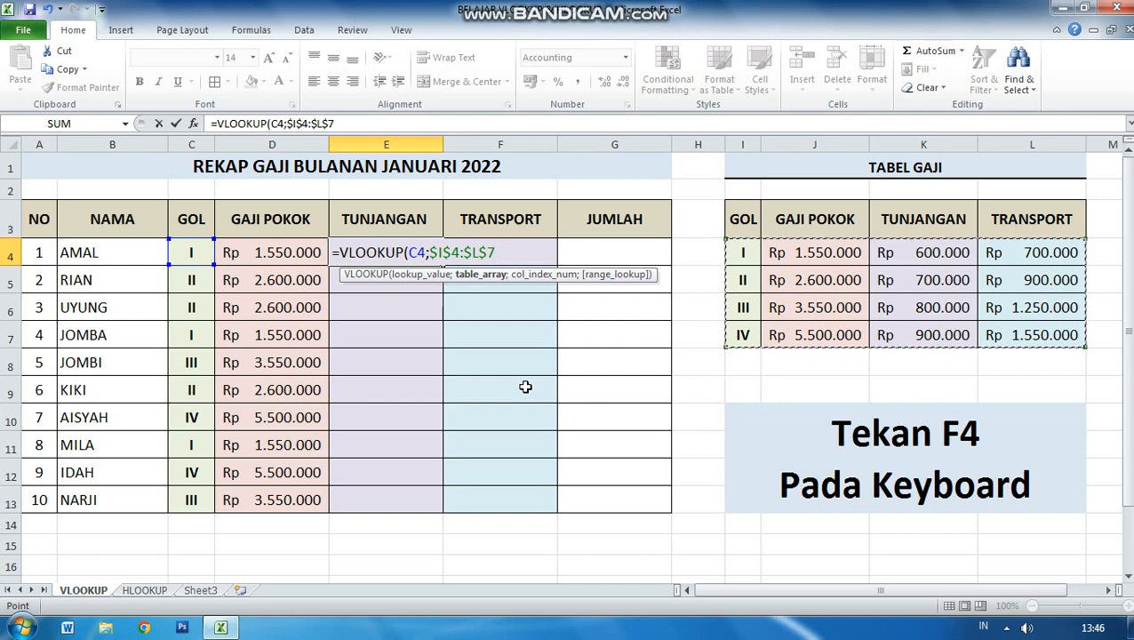
text(;3)
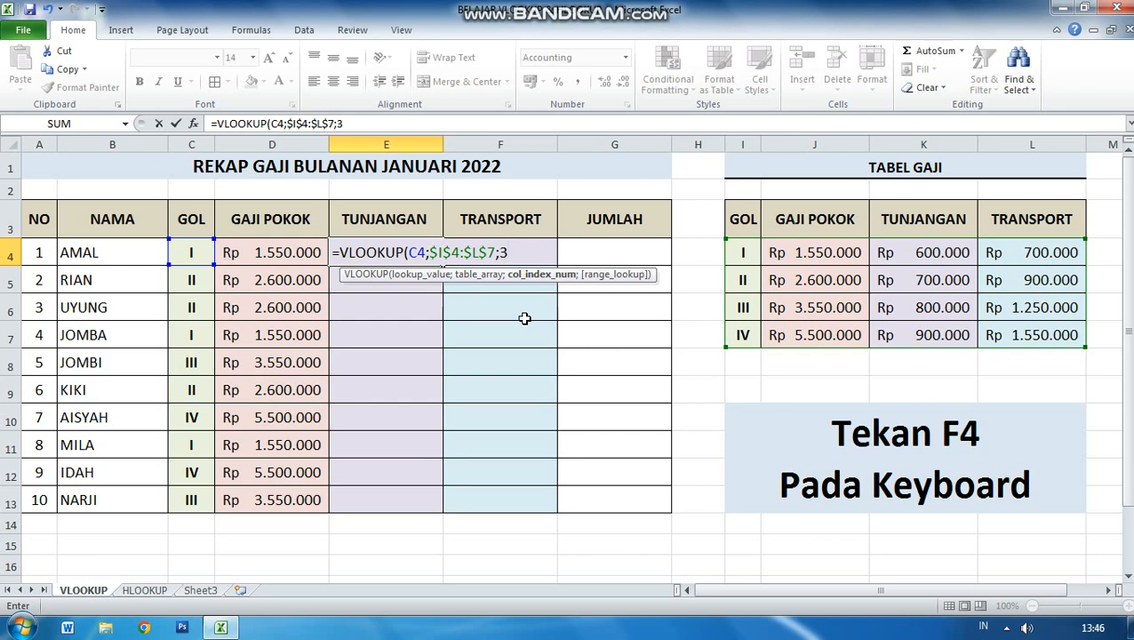
text(;)
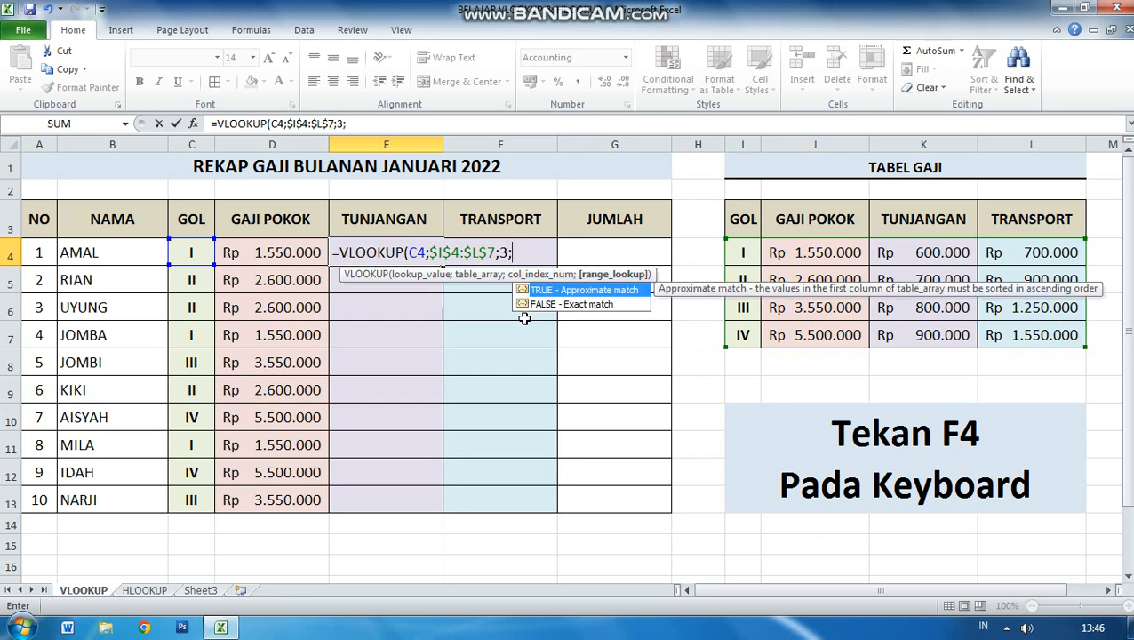
double_click(576, 304)
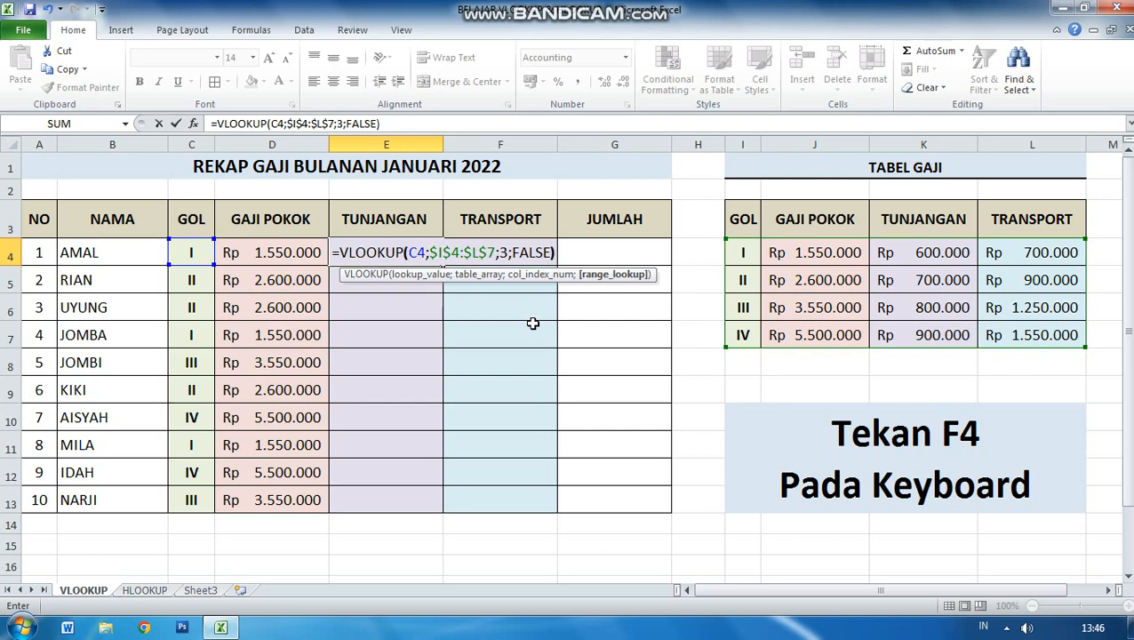
key(Return)
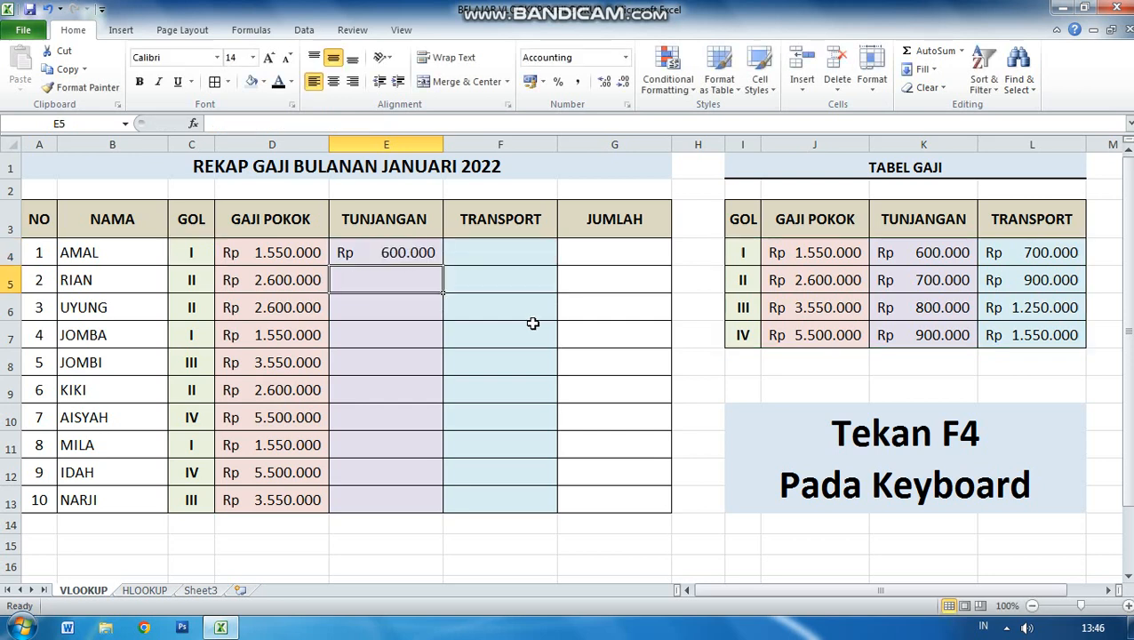
- Fill the TUNJANGAN formula from E4 down through E13 and dismiss the Windows color scheme prompt
click(430, 251)
drag(444, 265, 423, 502)
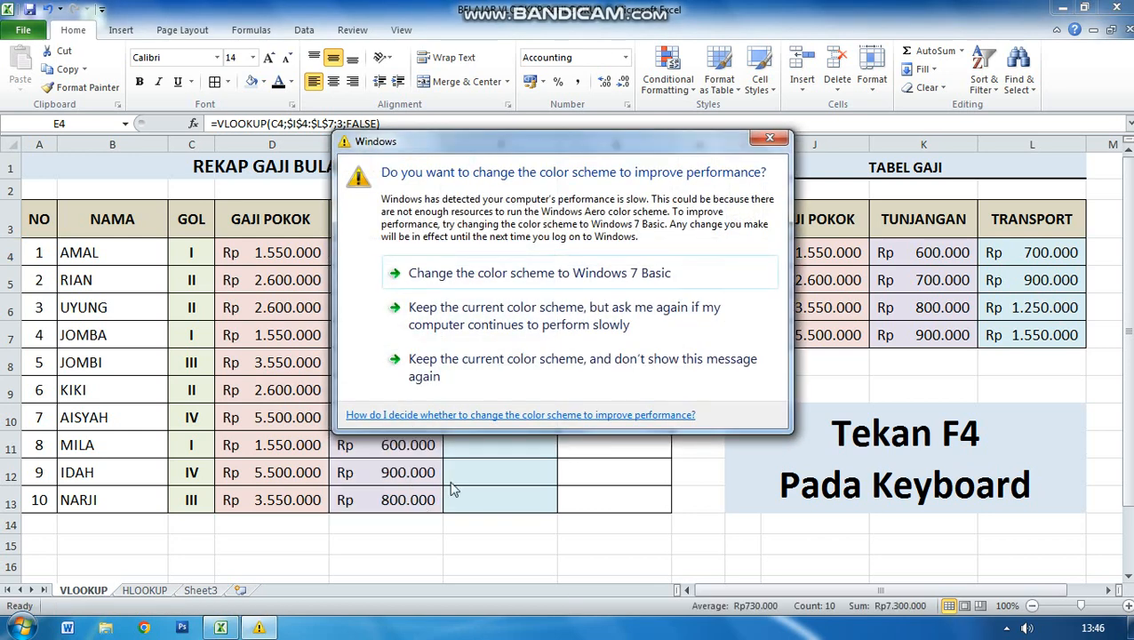
click(769, 140)
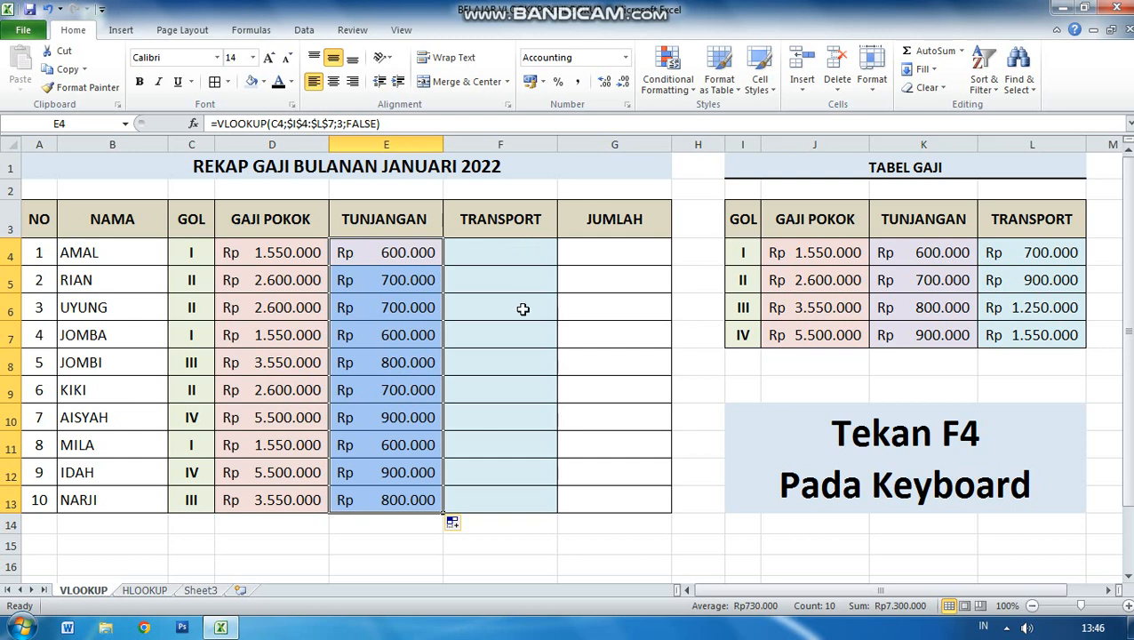
- Try the TRANSPORT formula =VLOOKUP(C4;I4:L7;4;FALSE) in F4, with the salary table range left relative
drag(1039, 222, 1038, 322)
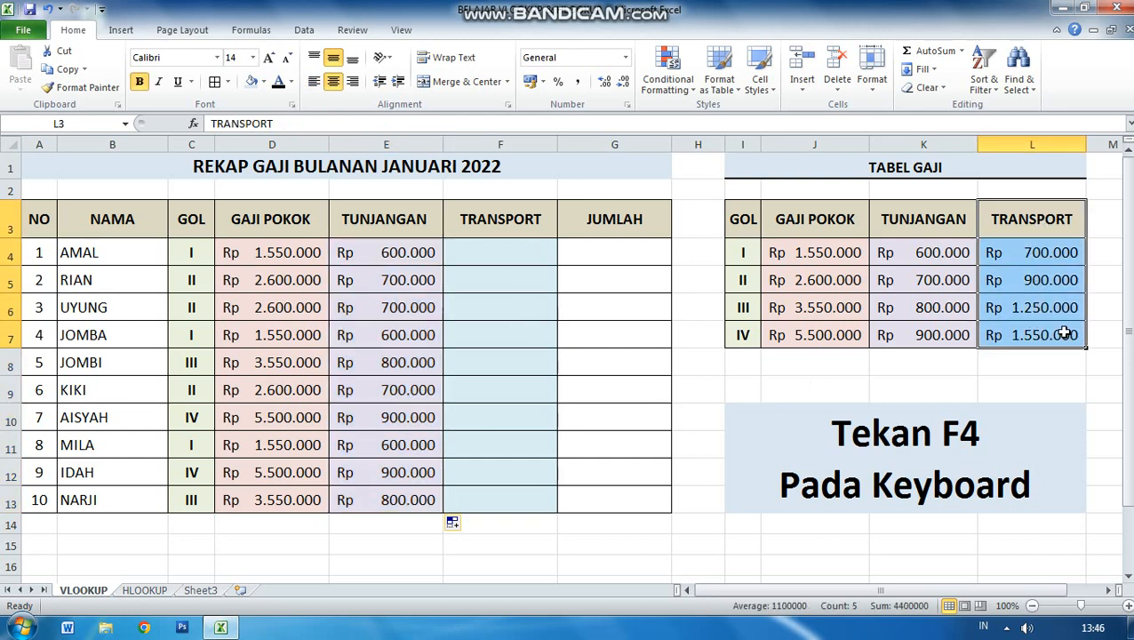
click(478, 258)
text(=)
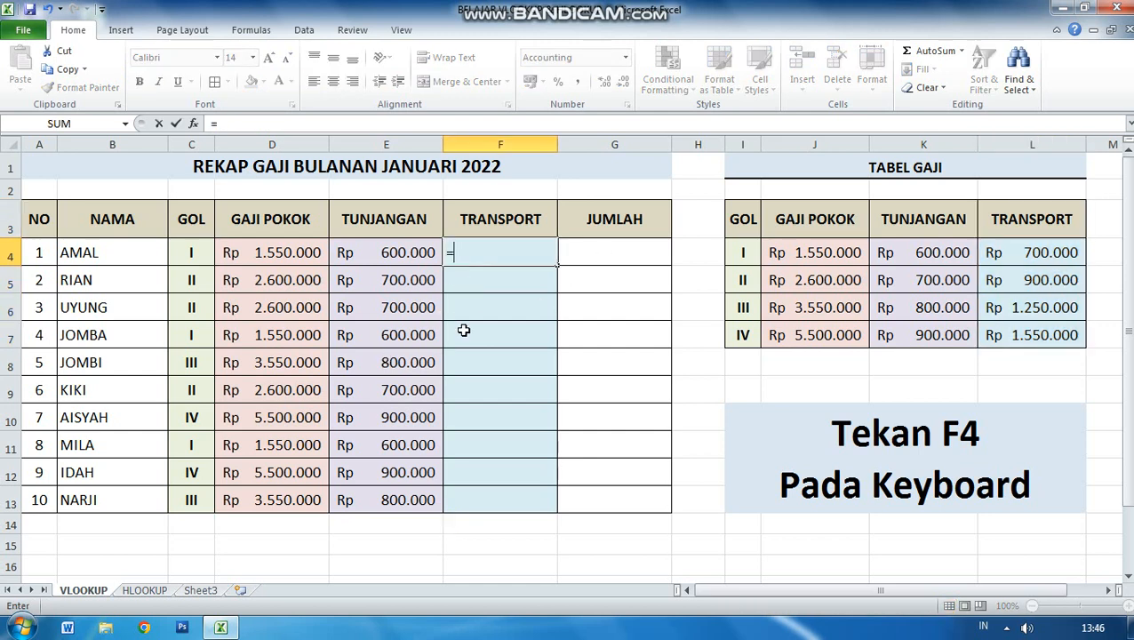
text(VLOOKUP)
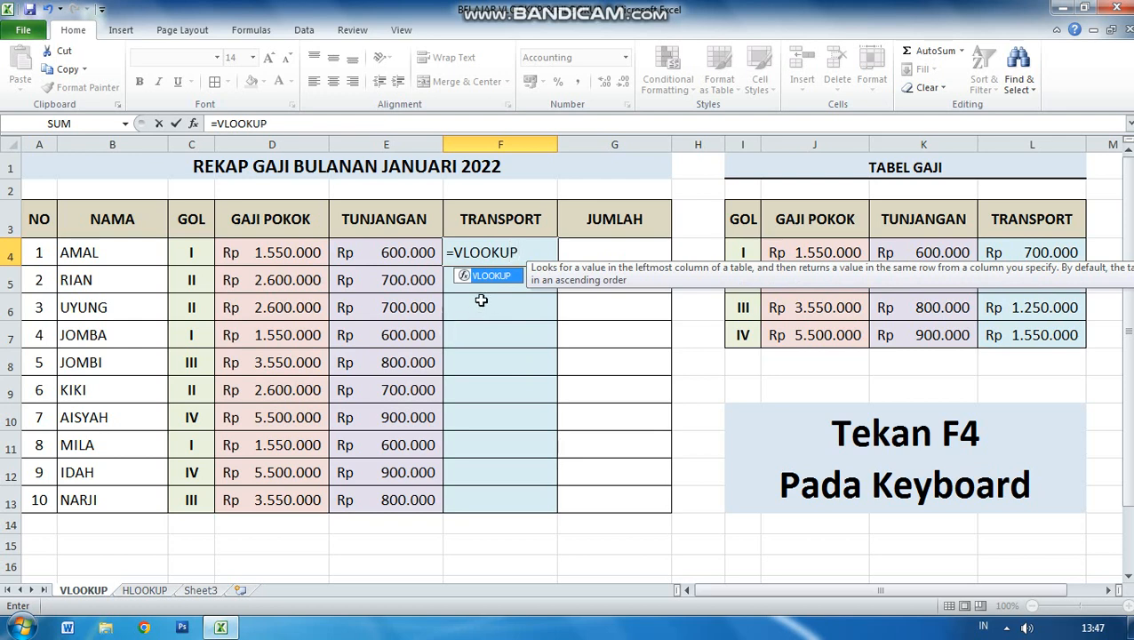
text(()
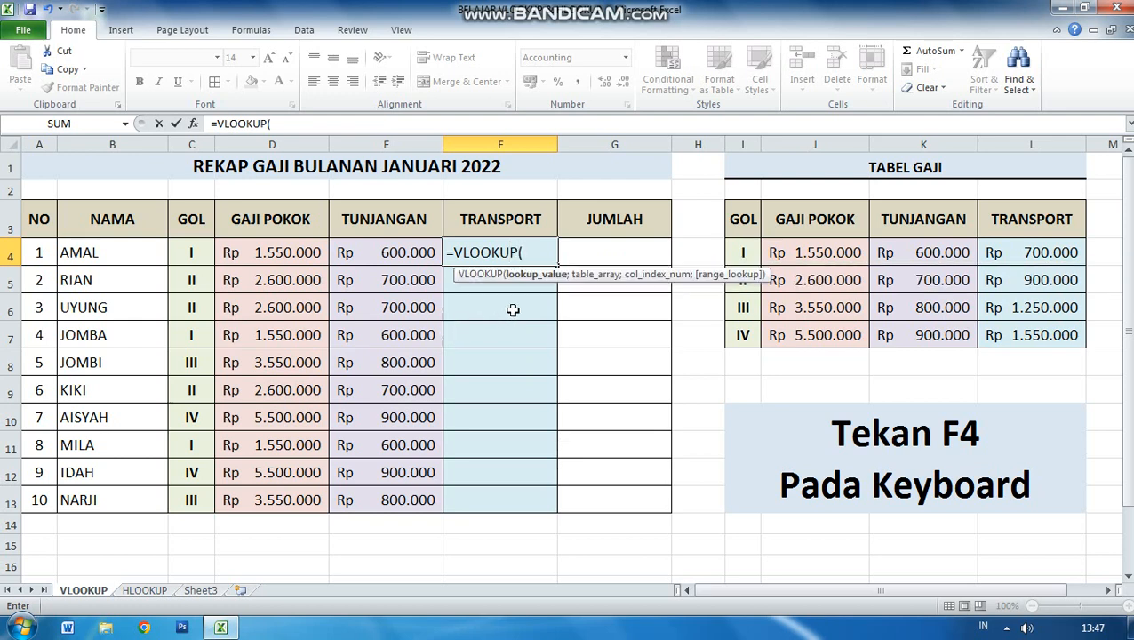
click(192, 256)
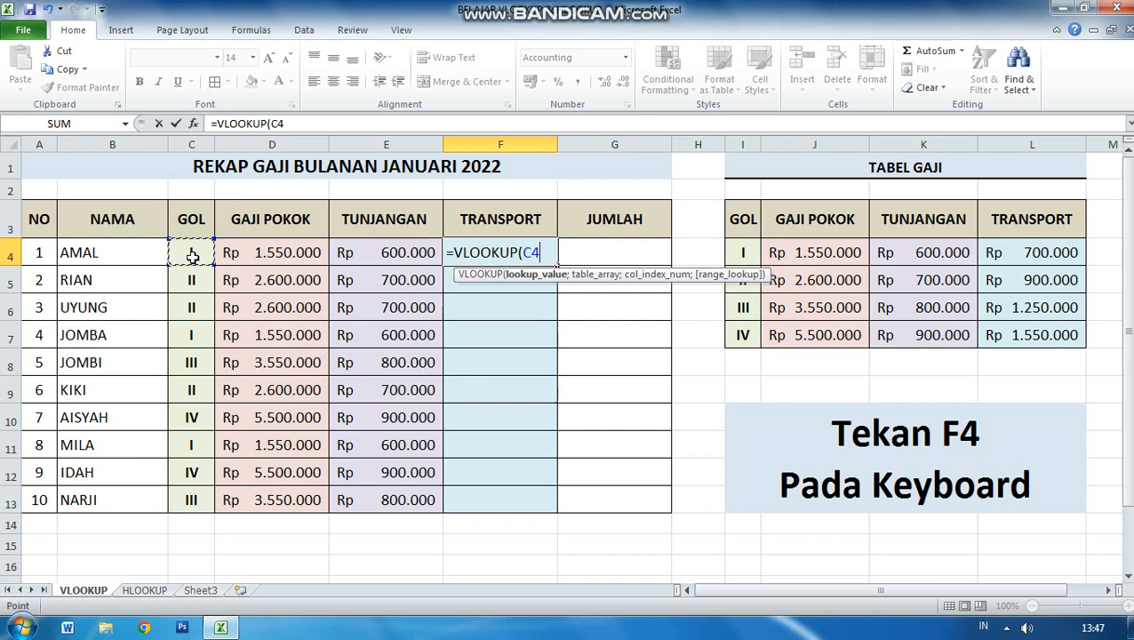
text(;)
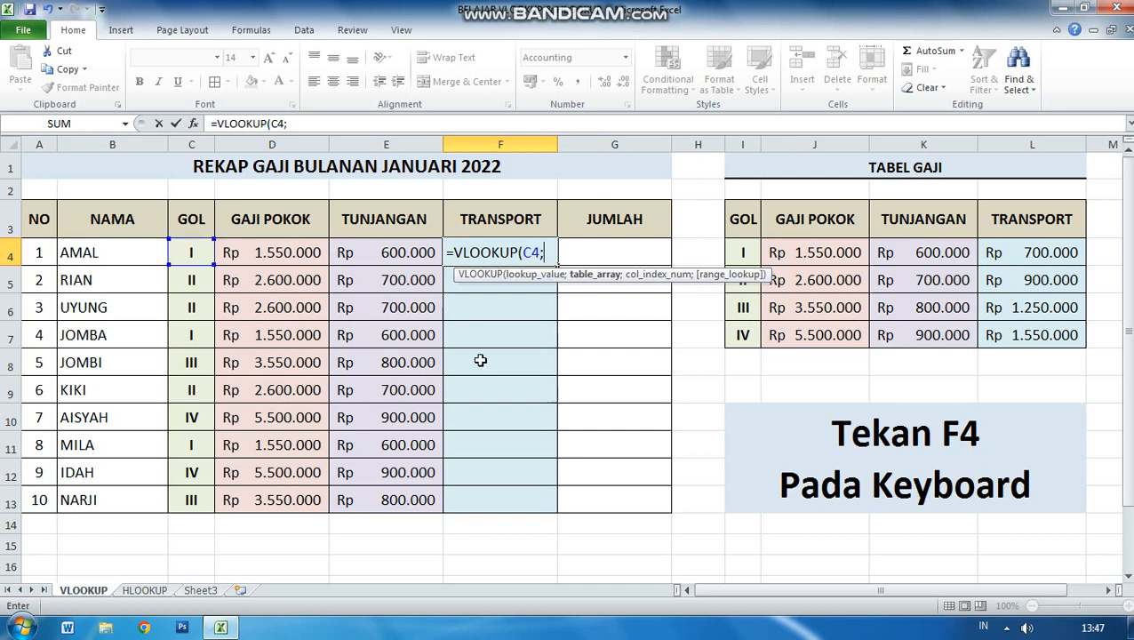
drag(742, 253, 994, 329)
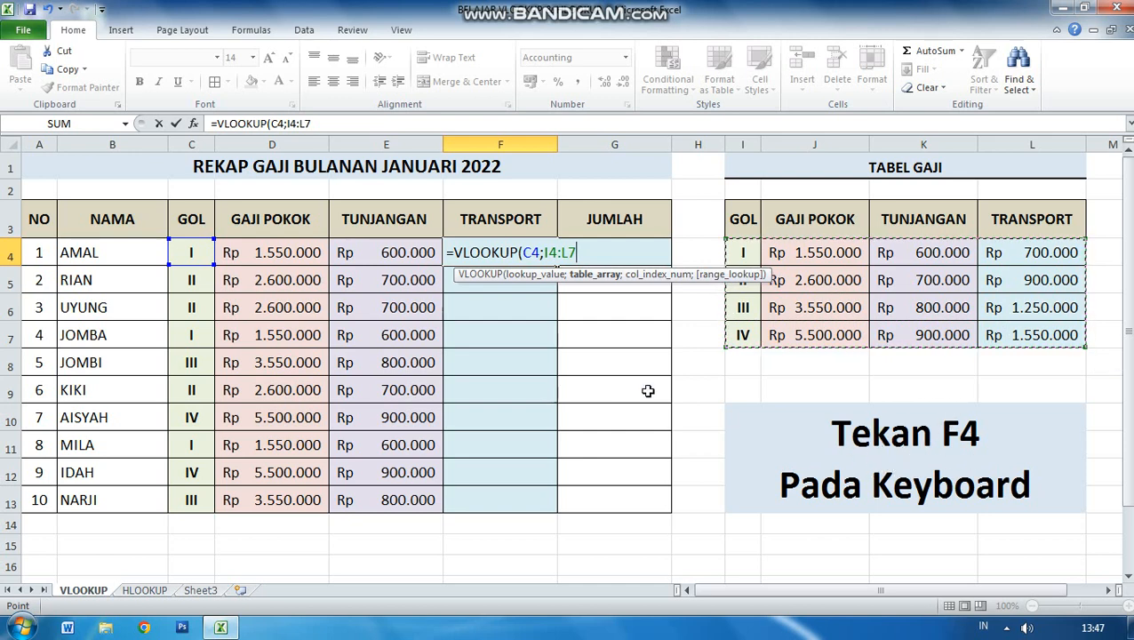
text(;)
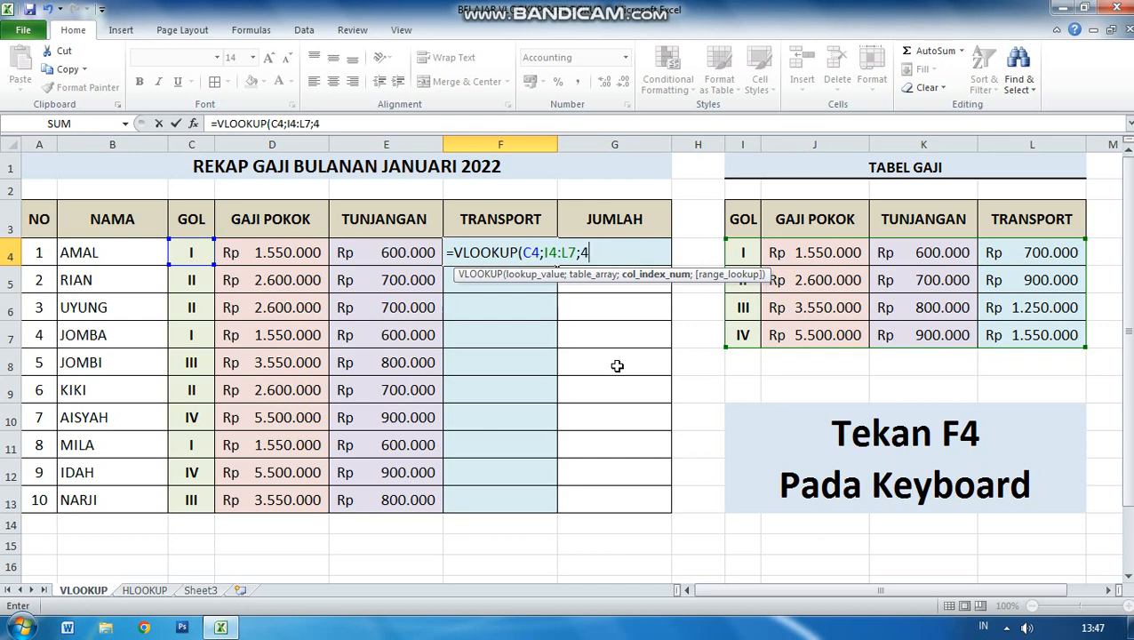
text(4;)
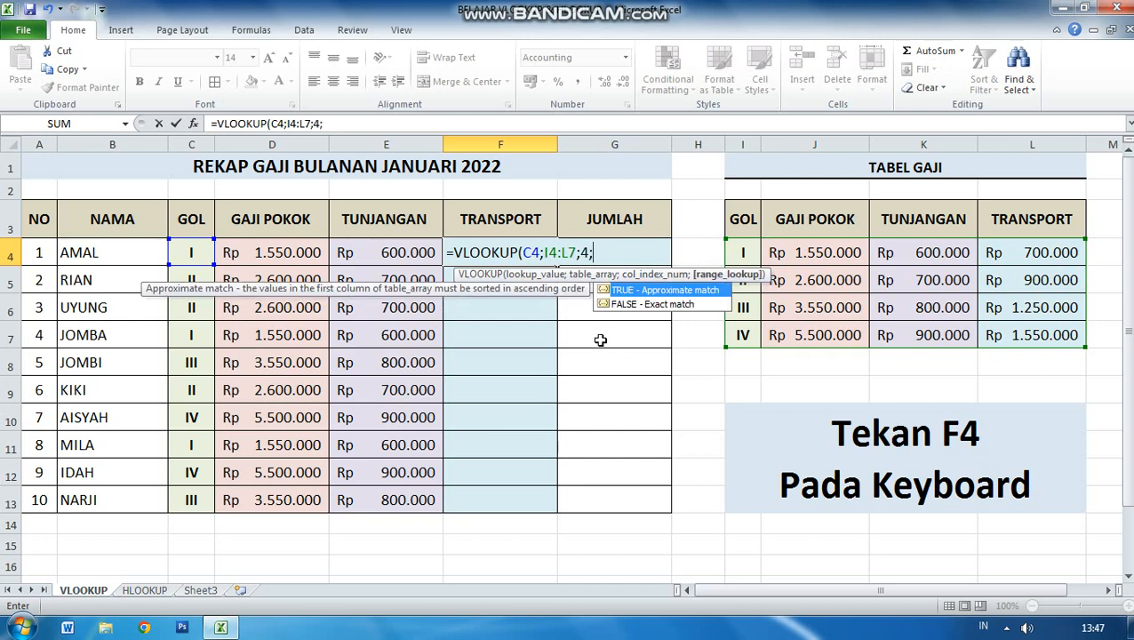
double_click(640, 304)
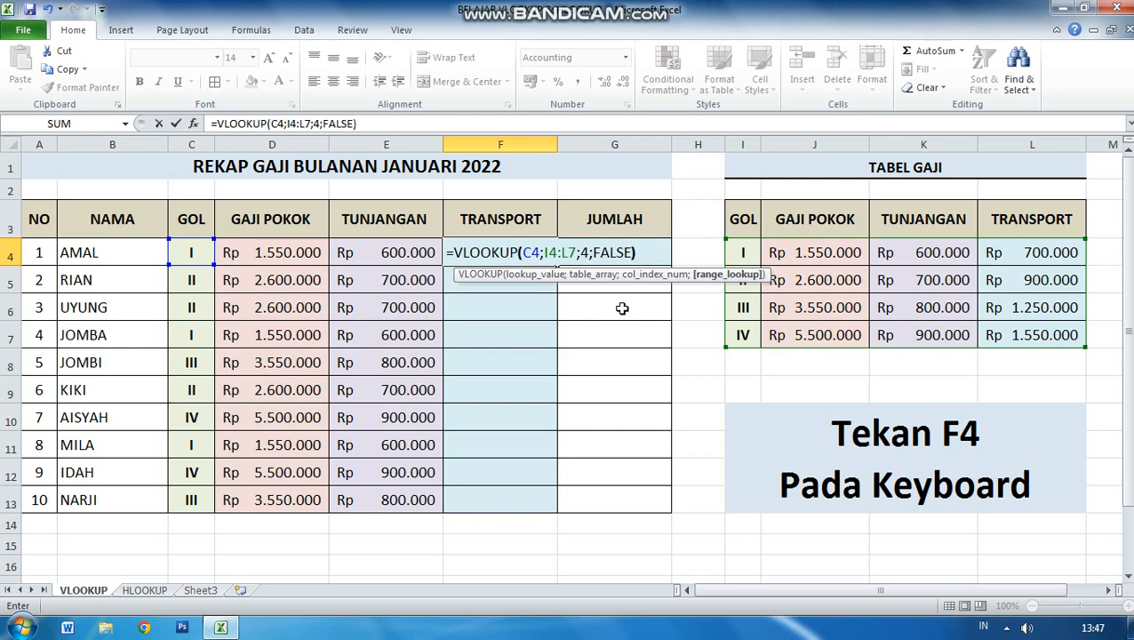
text())
key(Return)
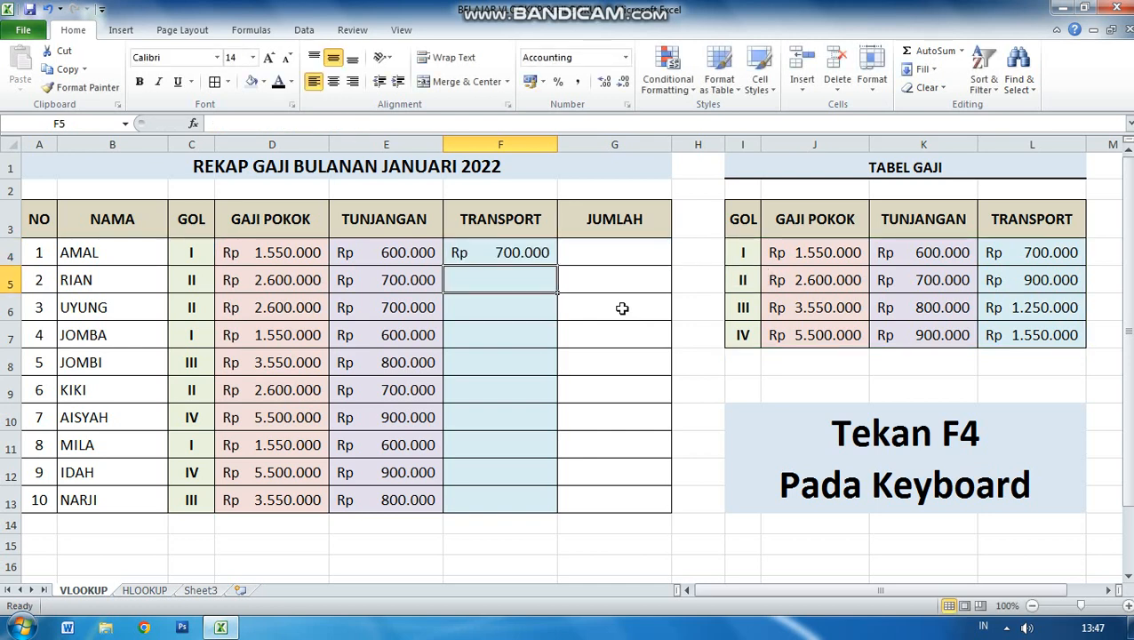
- Fill the relative-range TRANSPORT formula from F4 down through F13
click(533, 246)
drag(556, 266, 539, 503)
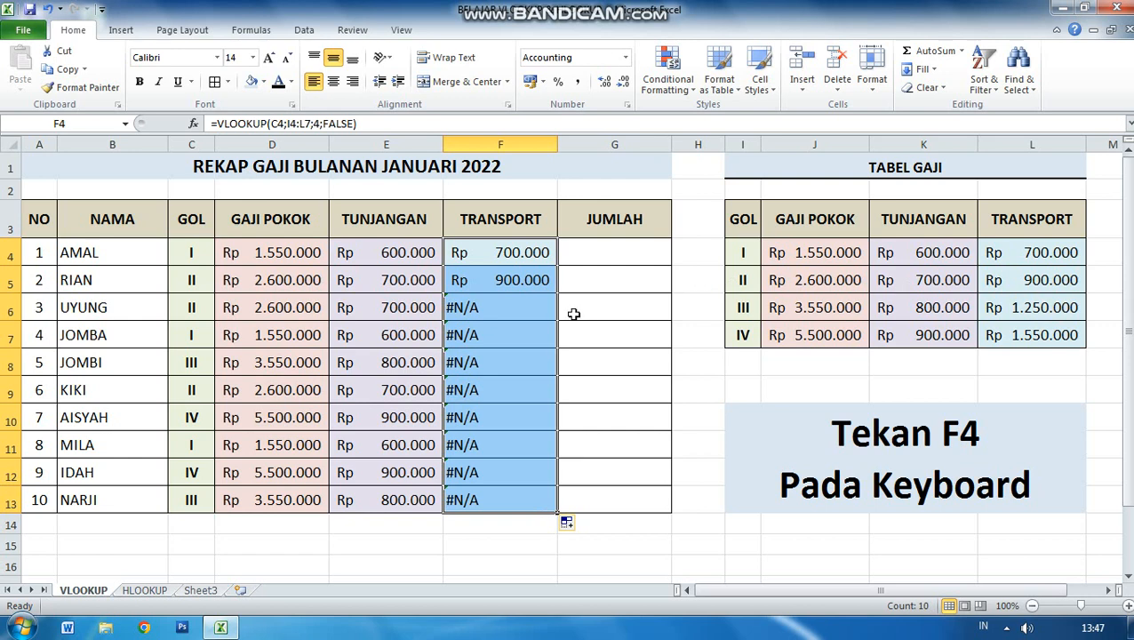
click(517, 255)
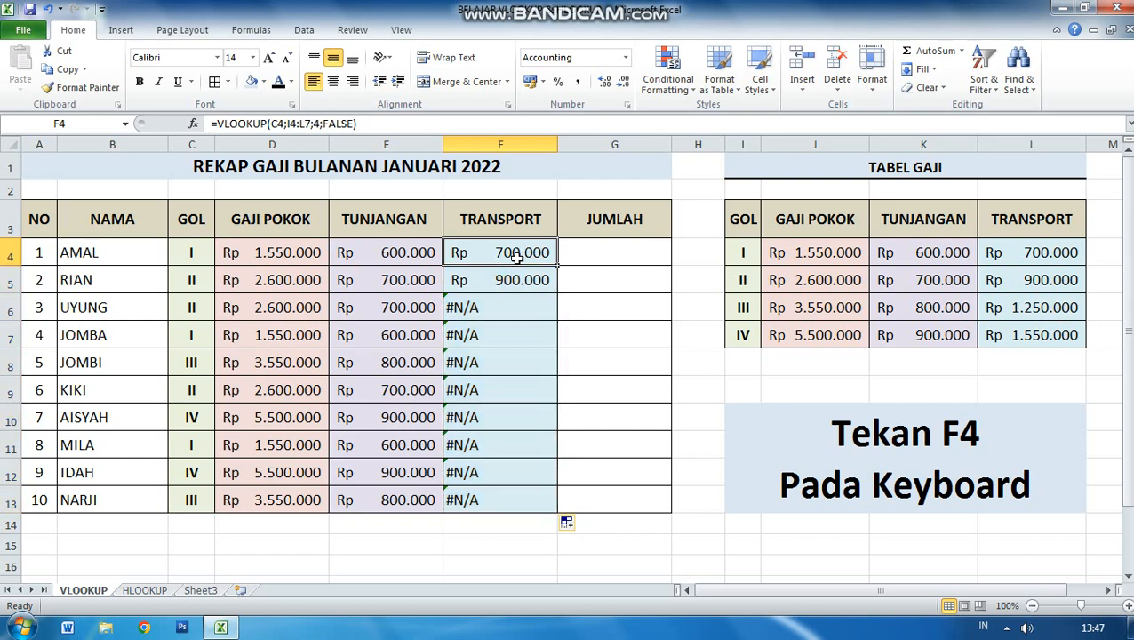
- Clear the TRANSPORT formulas from F4 through F13
click(483, 329)
drag(502, 257, 505, 504)
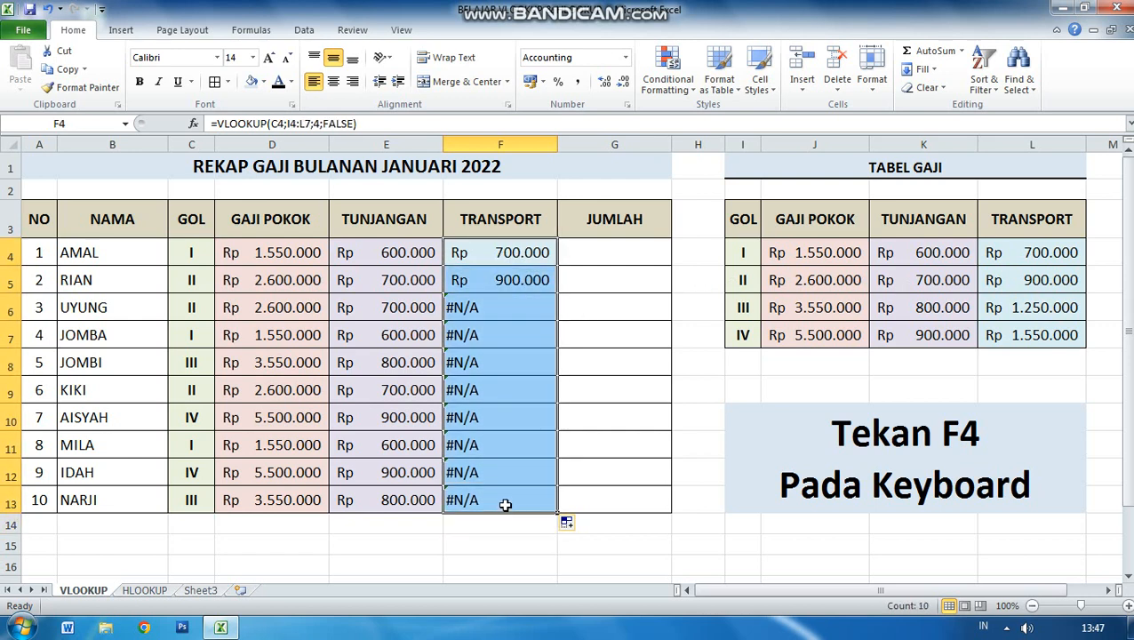
key(Delete)
- Enter the TRANSPORT formula =VLOOKUP(C4;$I$4:$L$7;4;FALSE) in F4, with the salary table range locked as absolute
click(487, 248)
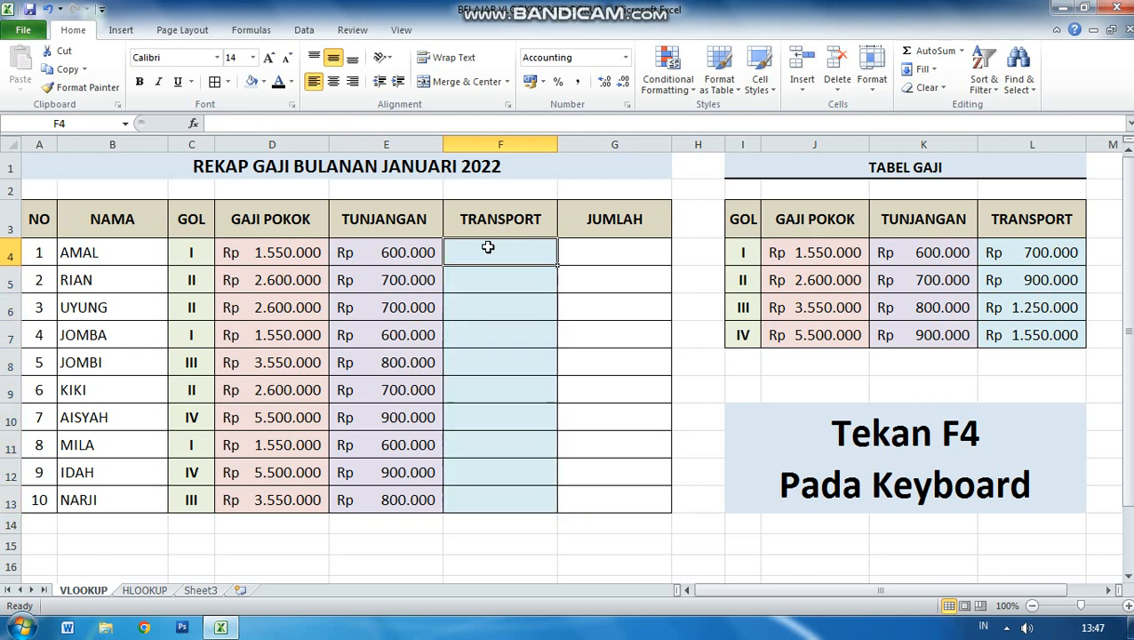
text(=)
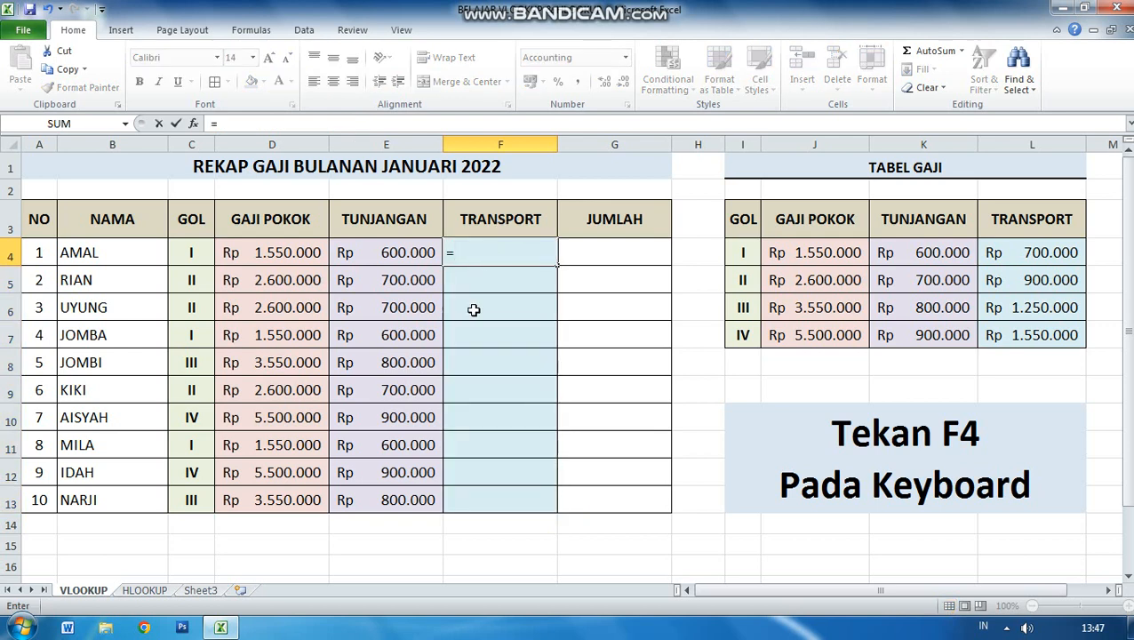
text(VLOOK)
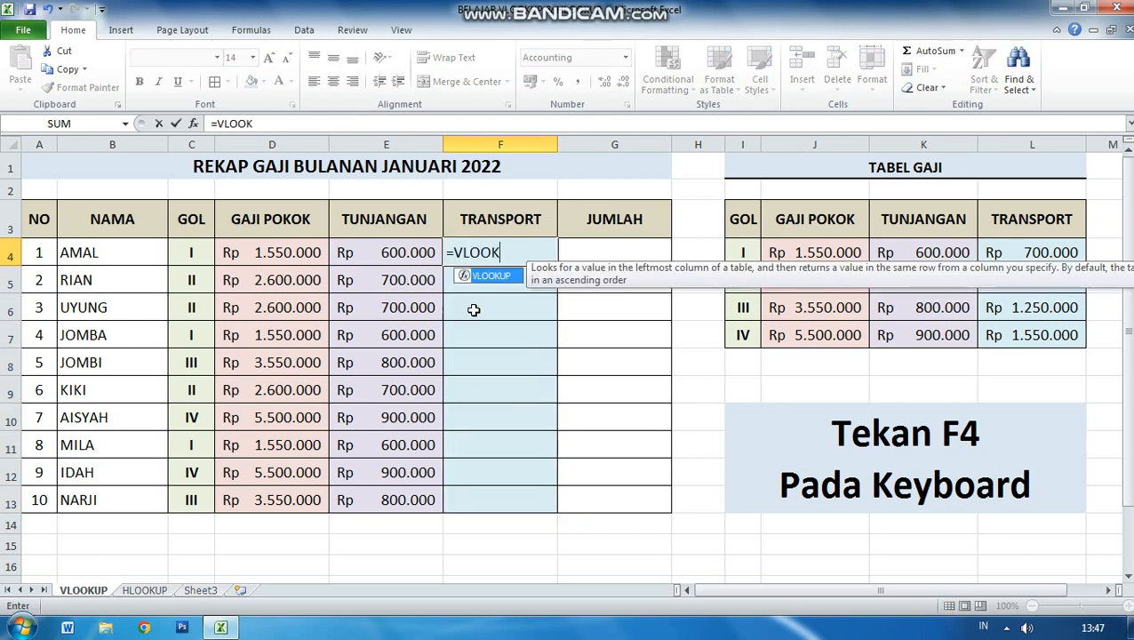
text(UP()
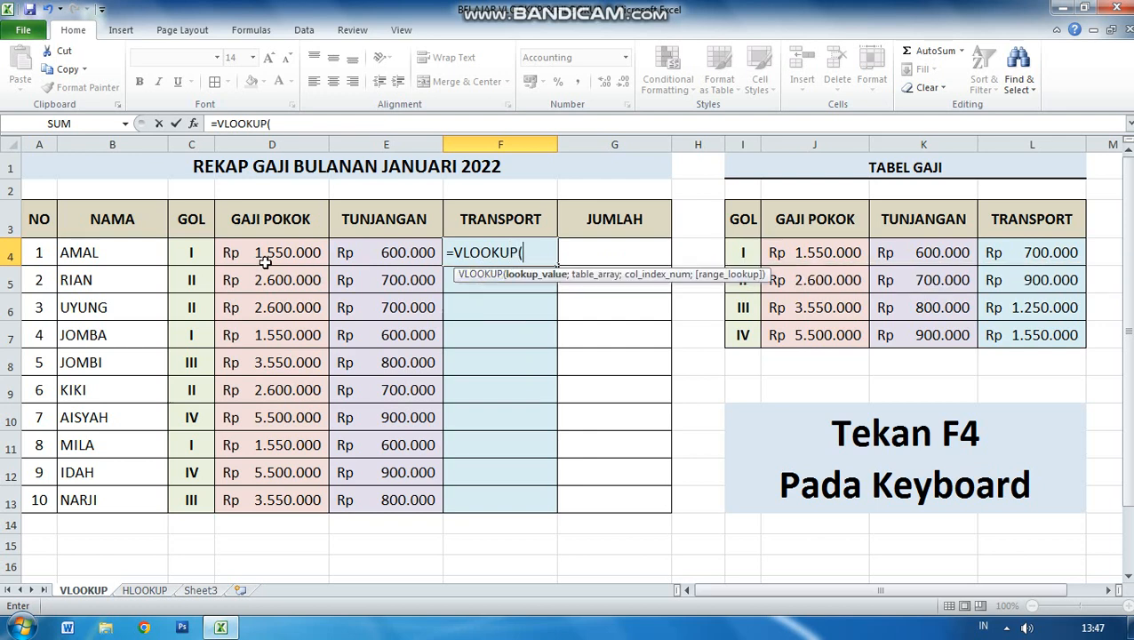
click(191, 254)
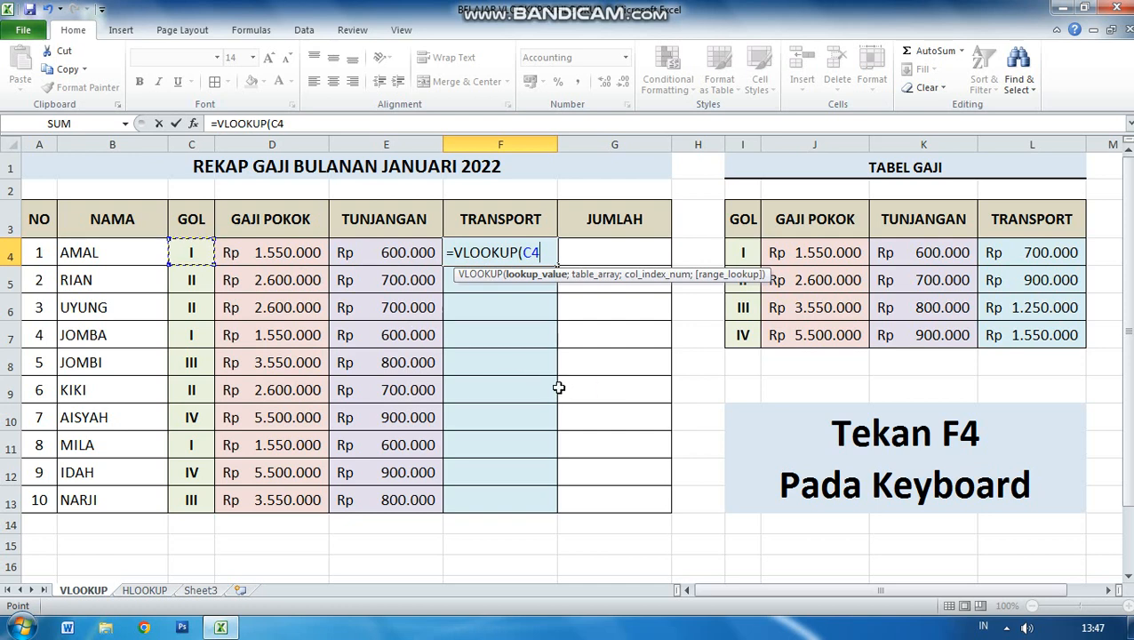
text(;)
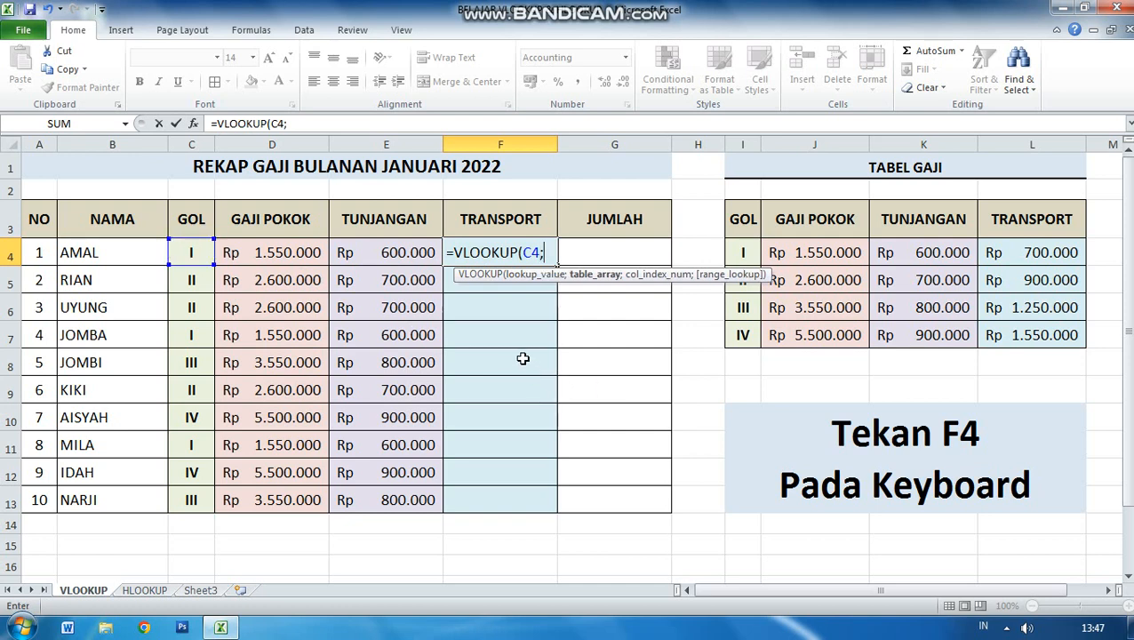
drag(743, 253, 1022, 340)
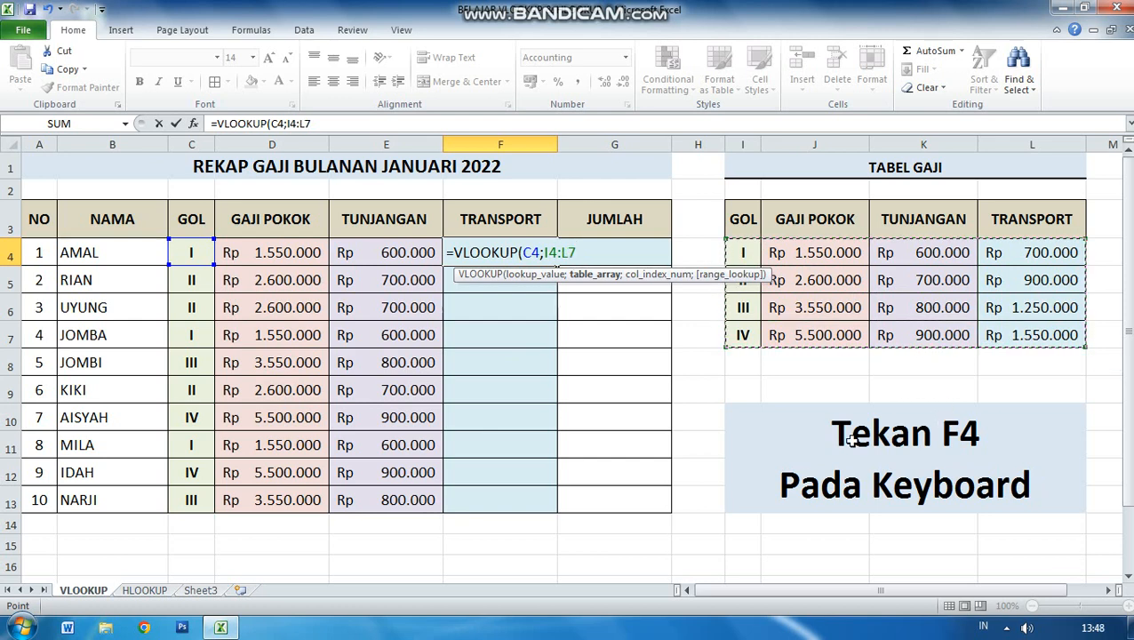
key(F4)
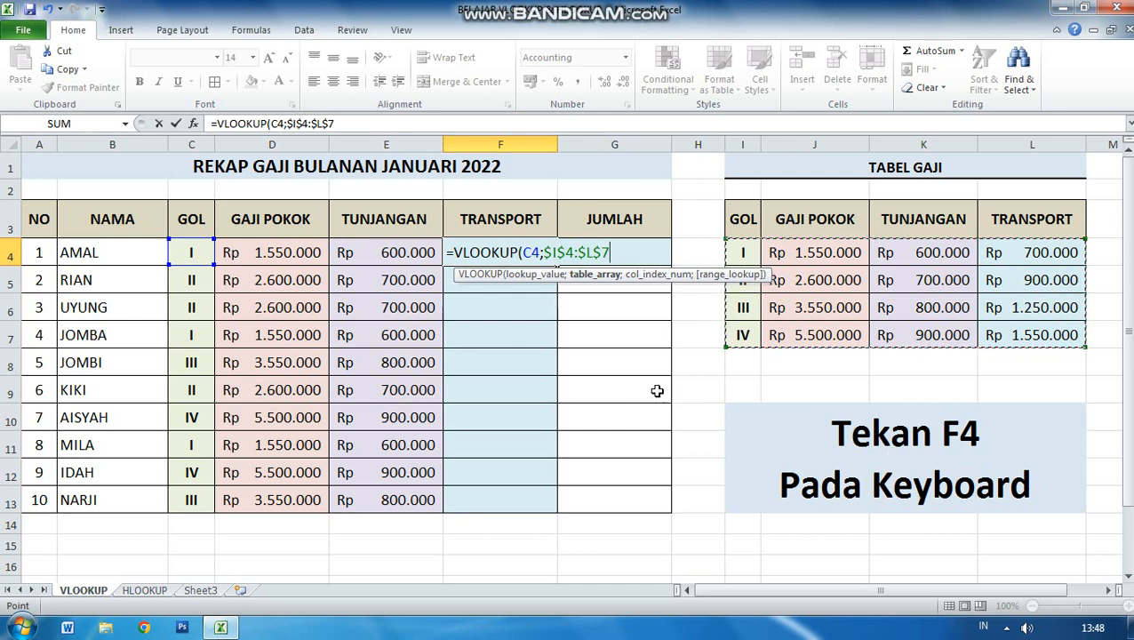
text(;)
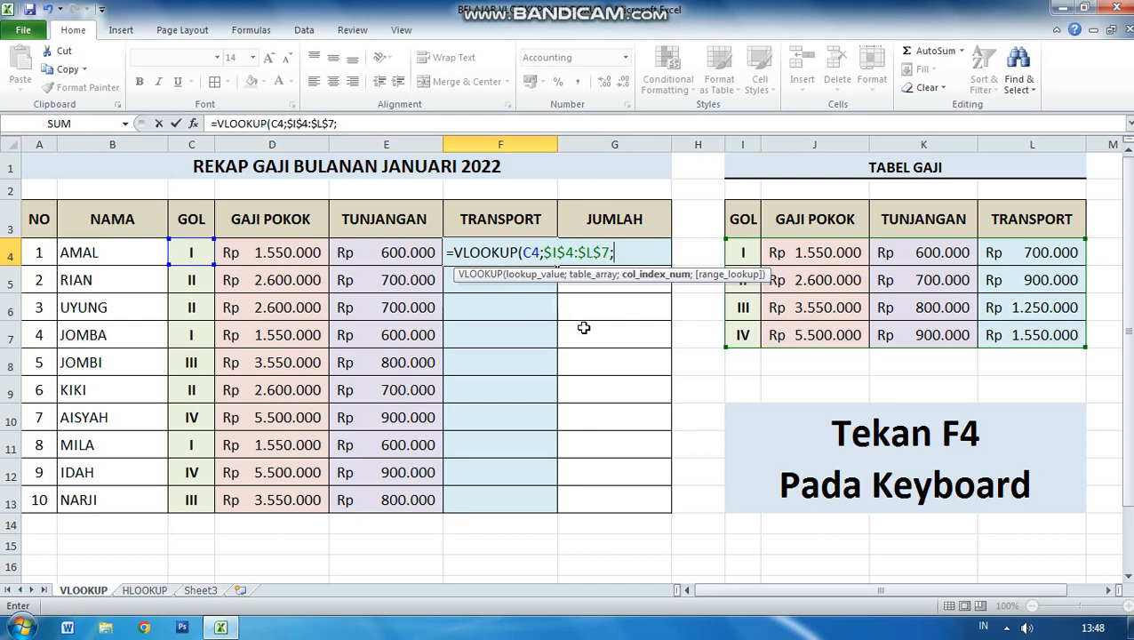
text(4;)
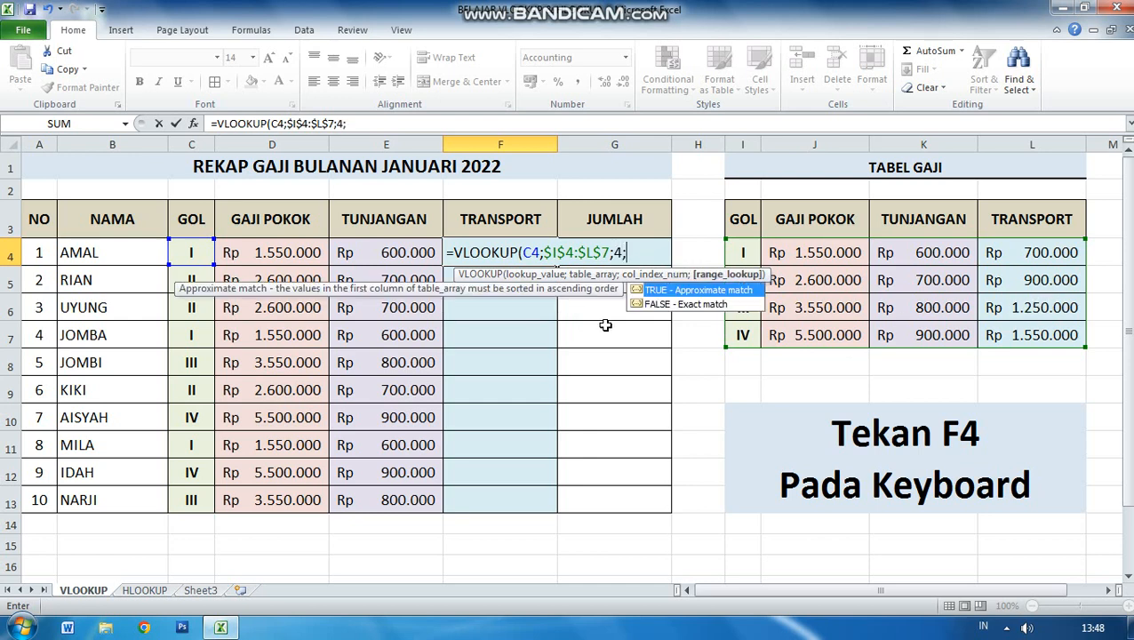
double_click(673, 306)
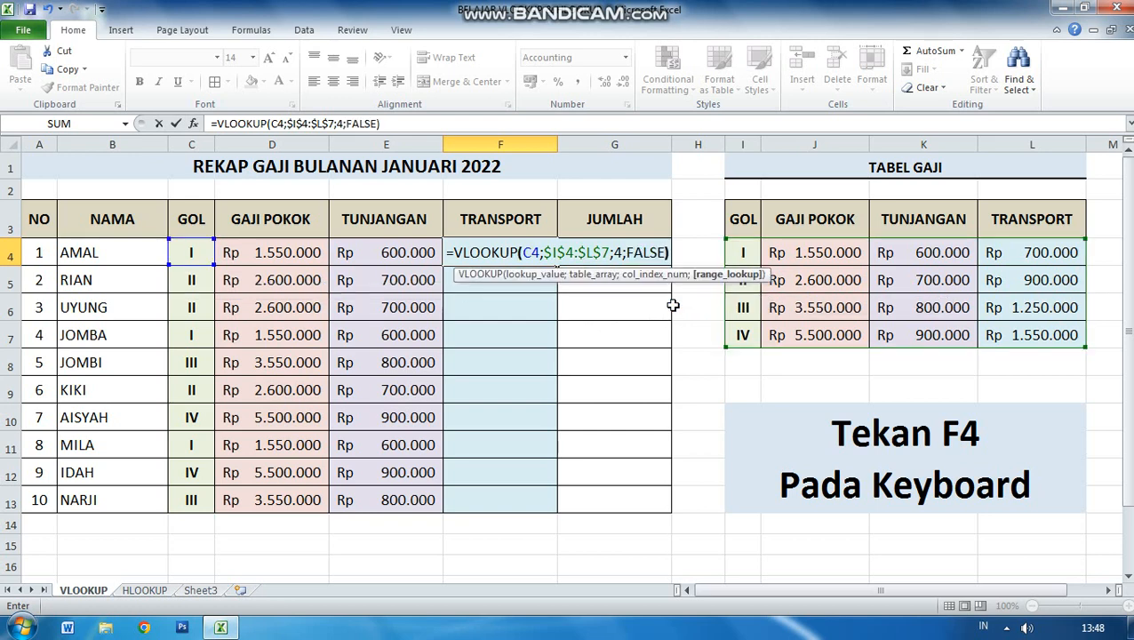
text())
key(Return)
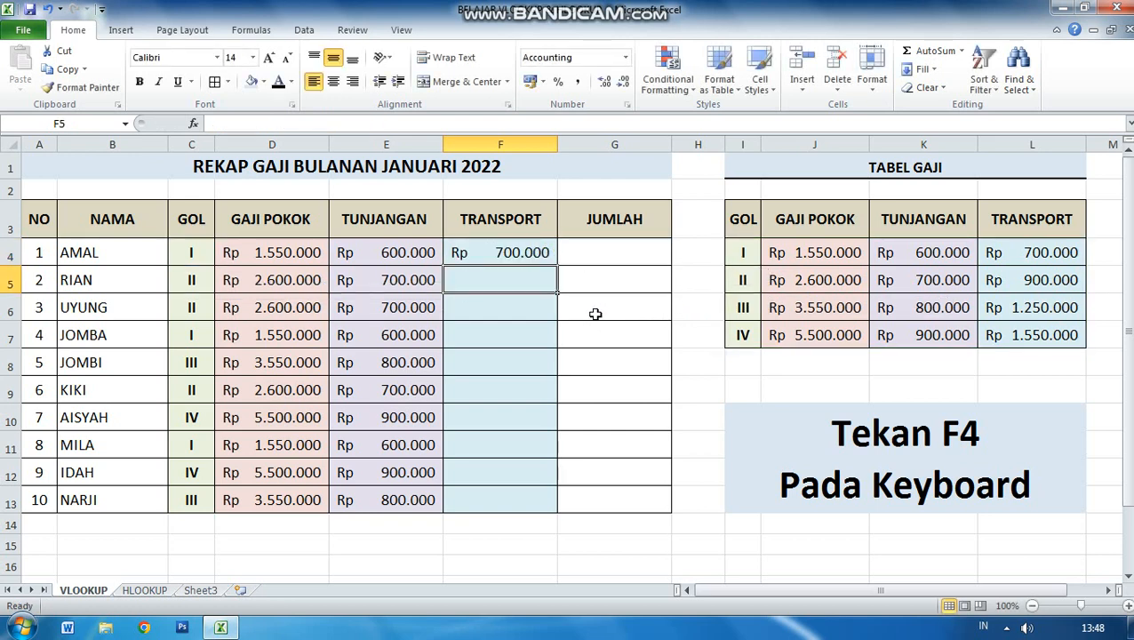
- Fill the absolute-range TRANSPORT formula from F4 down through F13
click(544, 258)
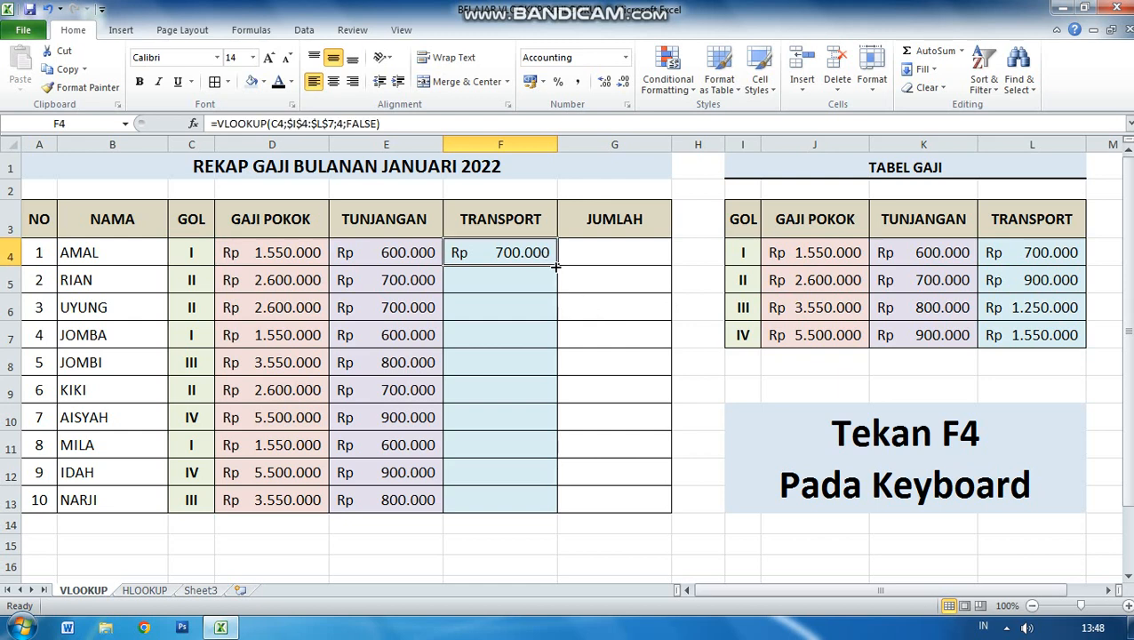
drag(557, 265, 555, 506)
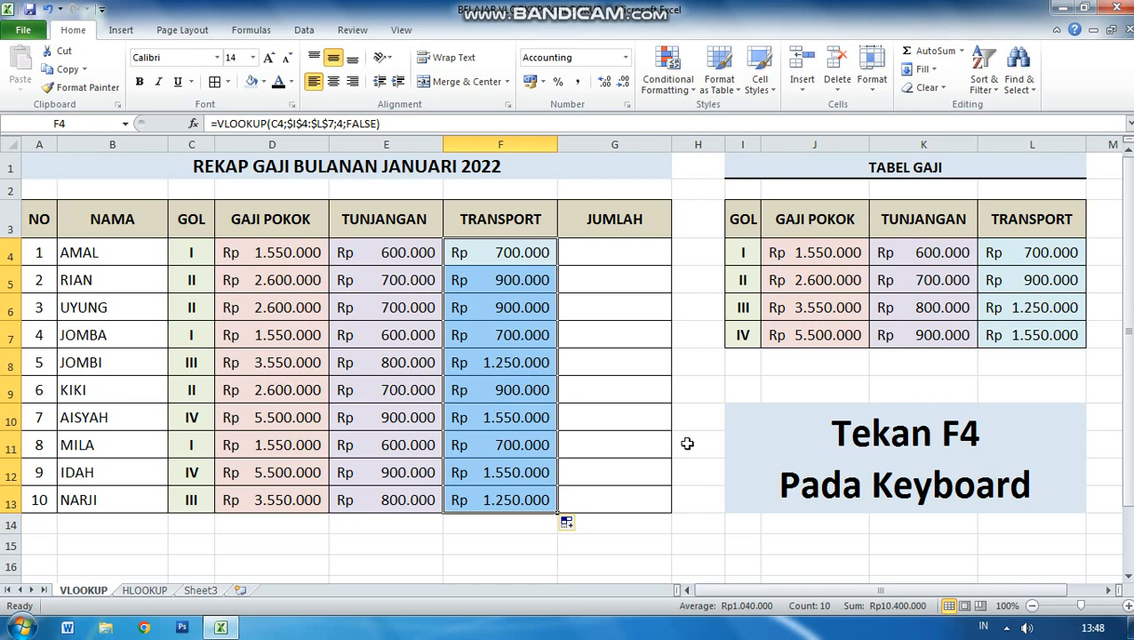
click(680, 401)
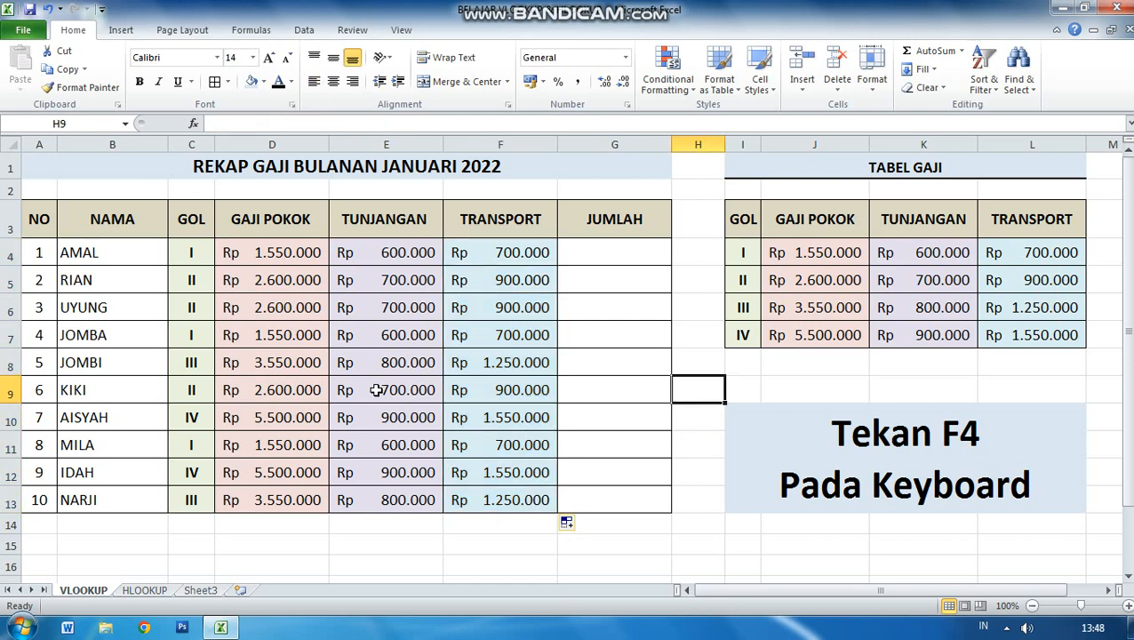
- On the HLOOKUP sheet, enter the GAJI POKOK formula =HLOOKUP(C4;$F$13:$I$16;2;FALSE) in D4, with the salary table range locked as absolute
click(145, 590)
click(766, 140)
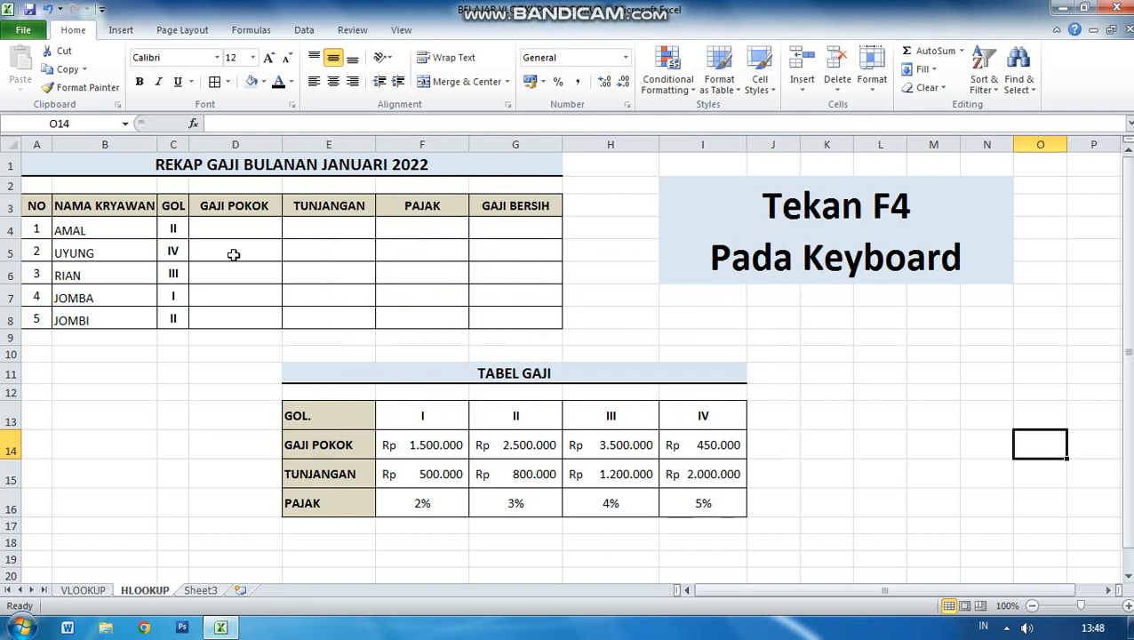
click(224, 230)
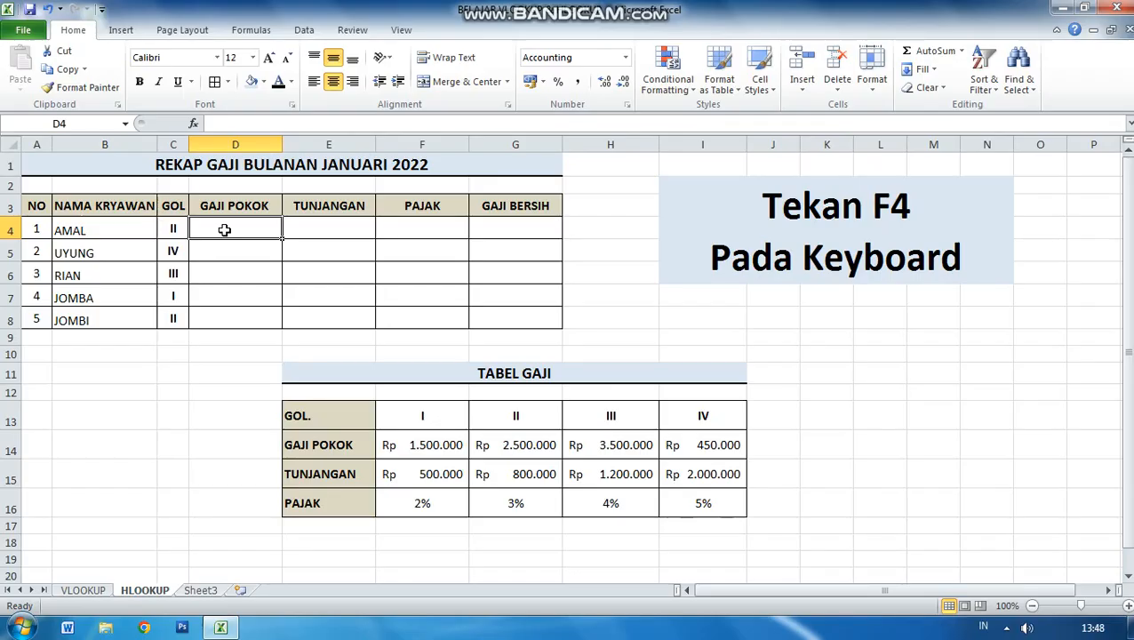
text(=)
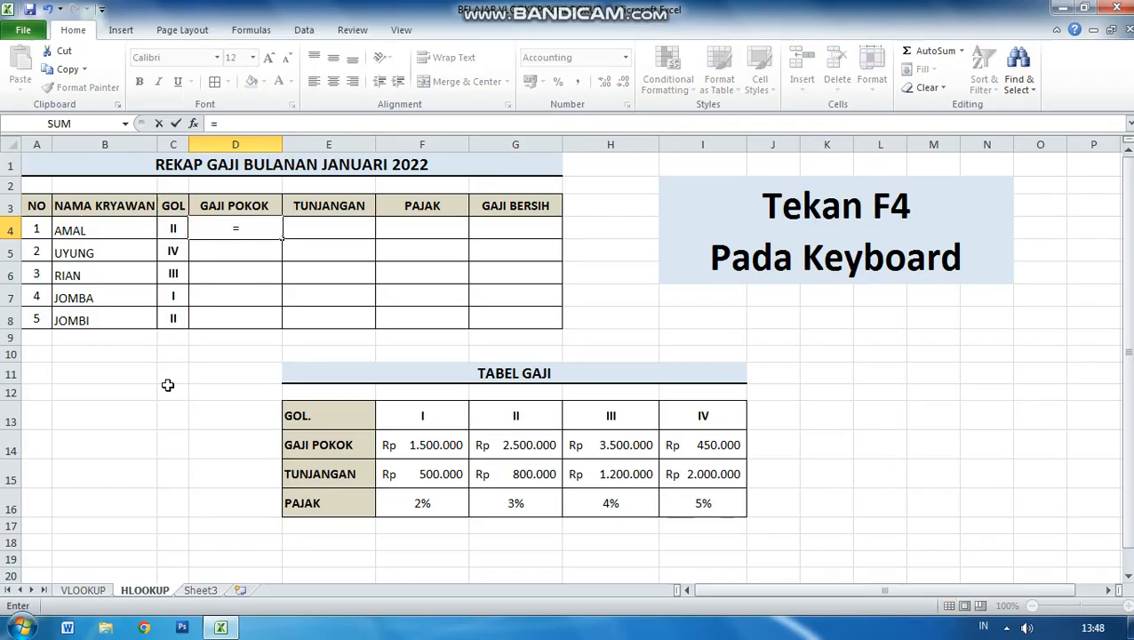
text(HLOOK)
key(BackSpace)
key(BackSpace)
key(BackSpace)
key(BackSpace)
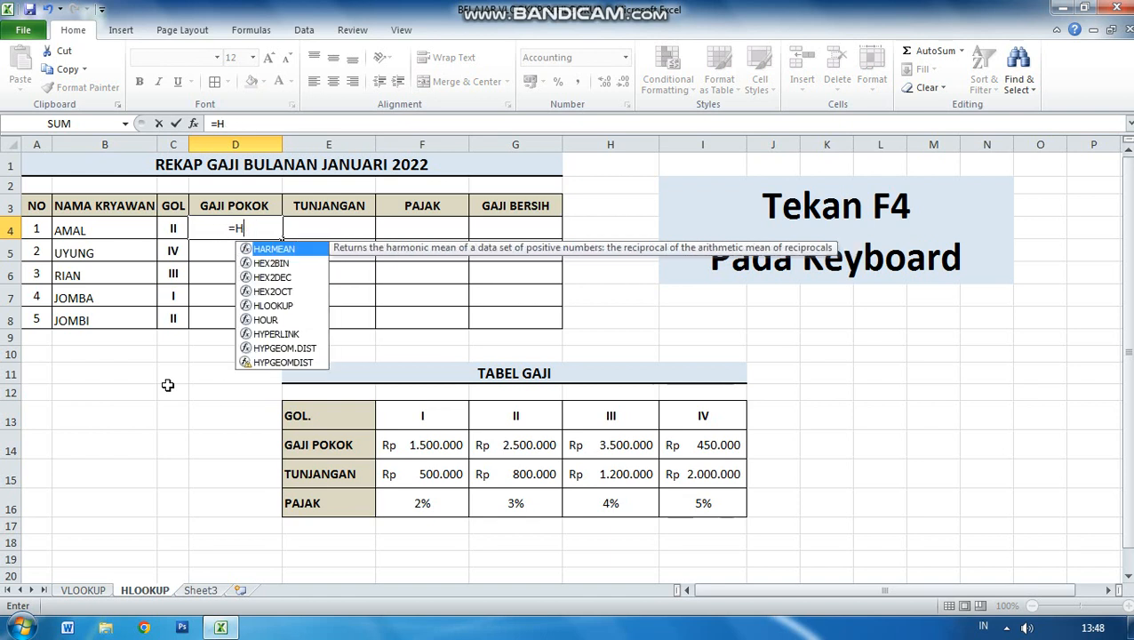
text(LOO)
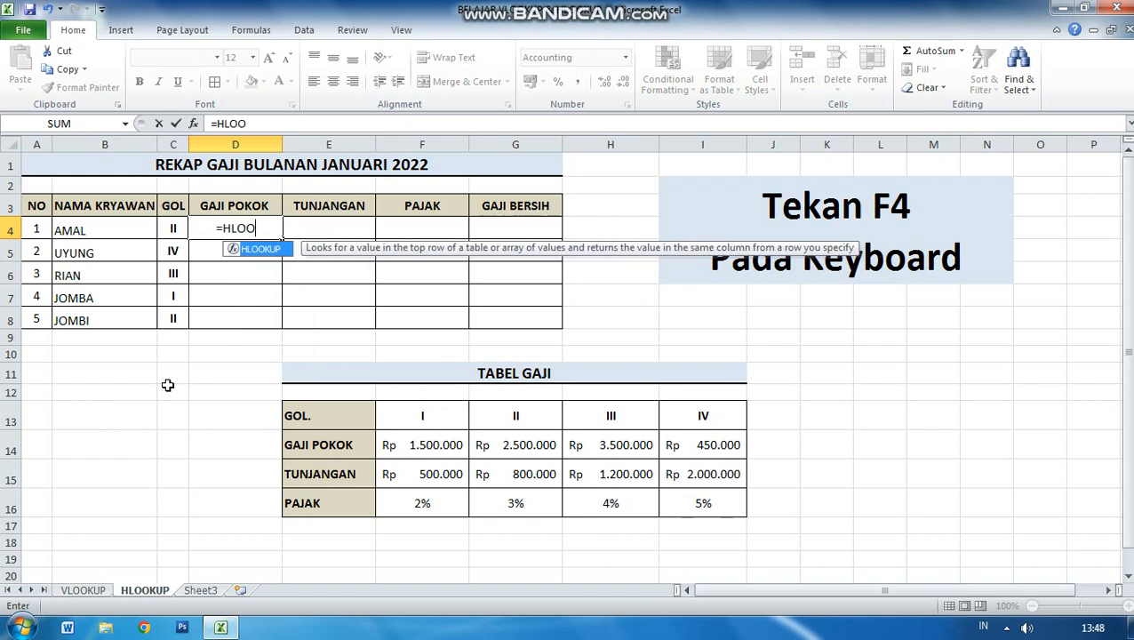
text(KUP()
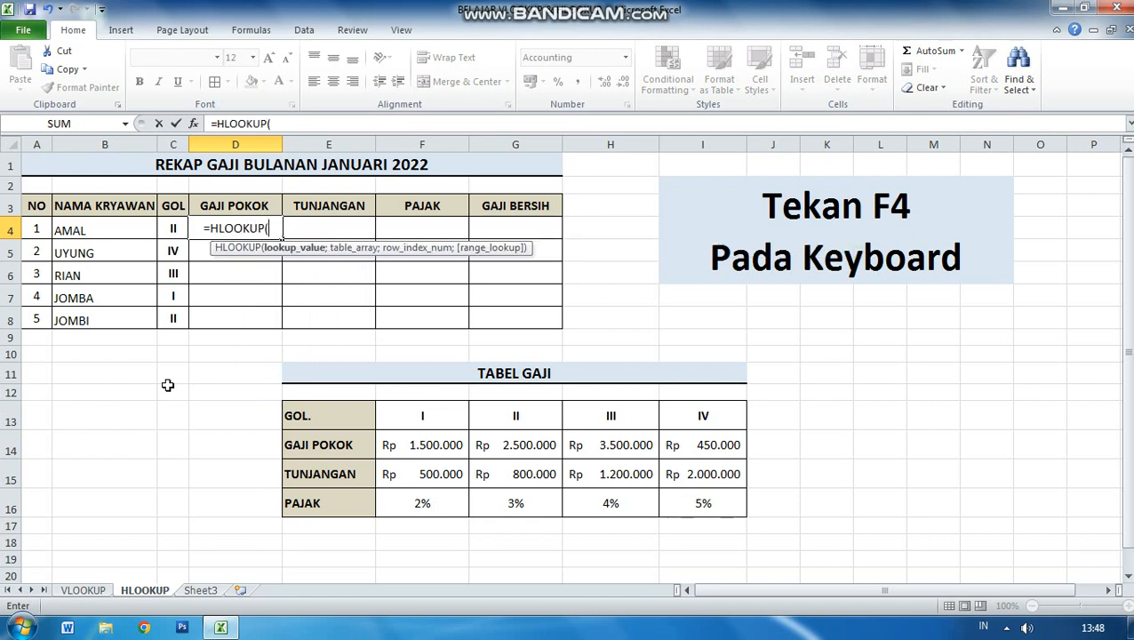
click(169, 227)
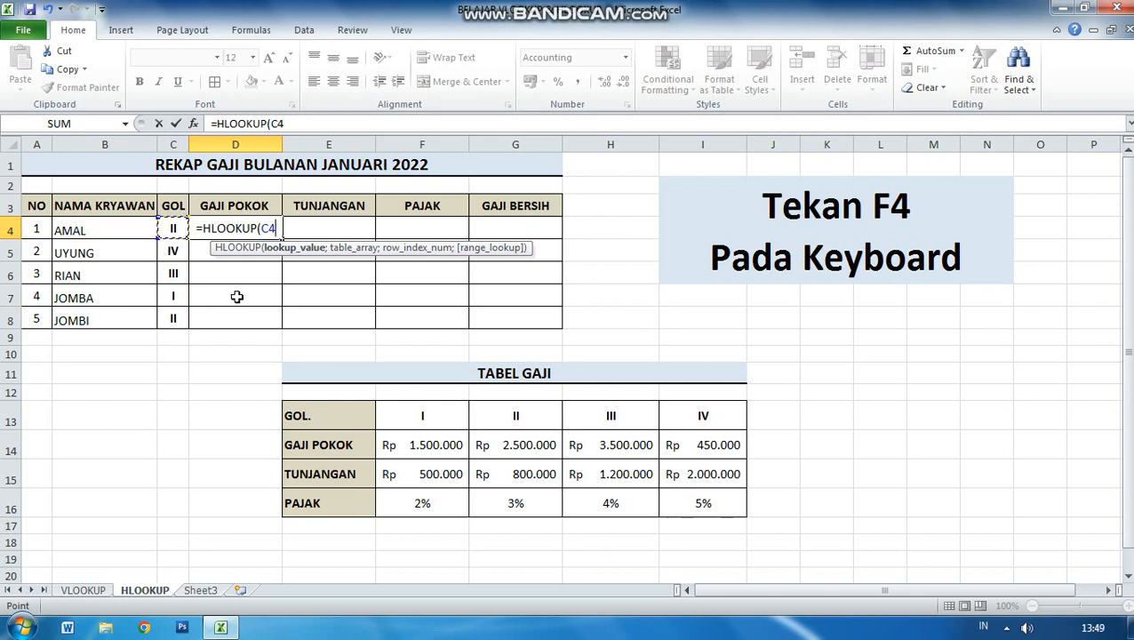
text(;)
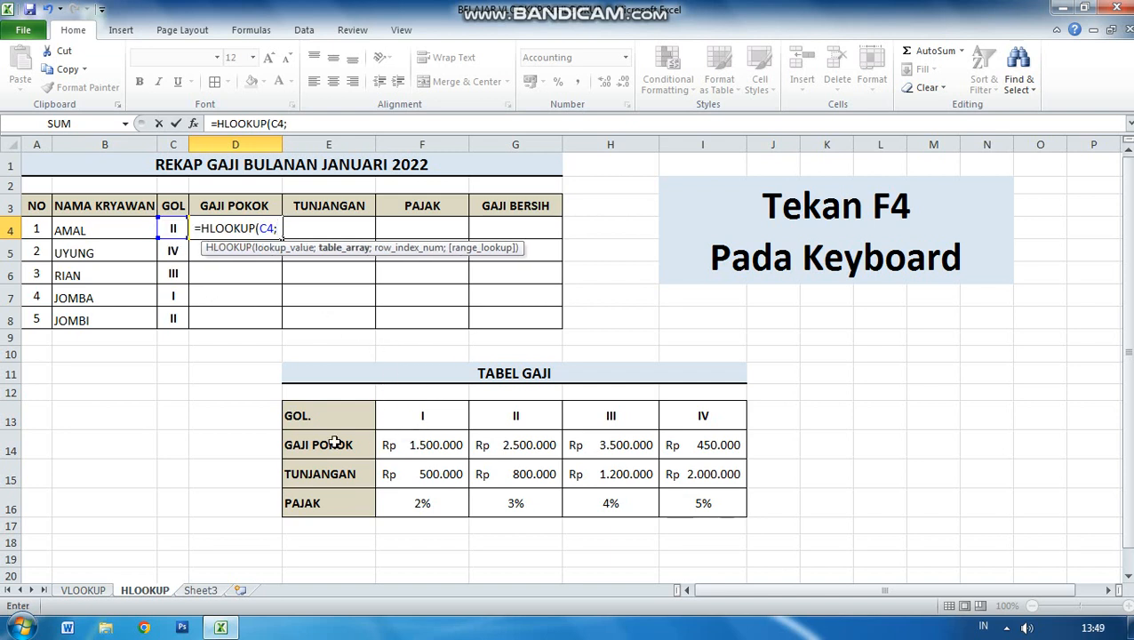
drag(398, 413, 686, 513)
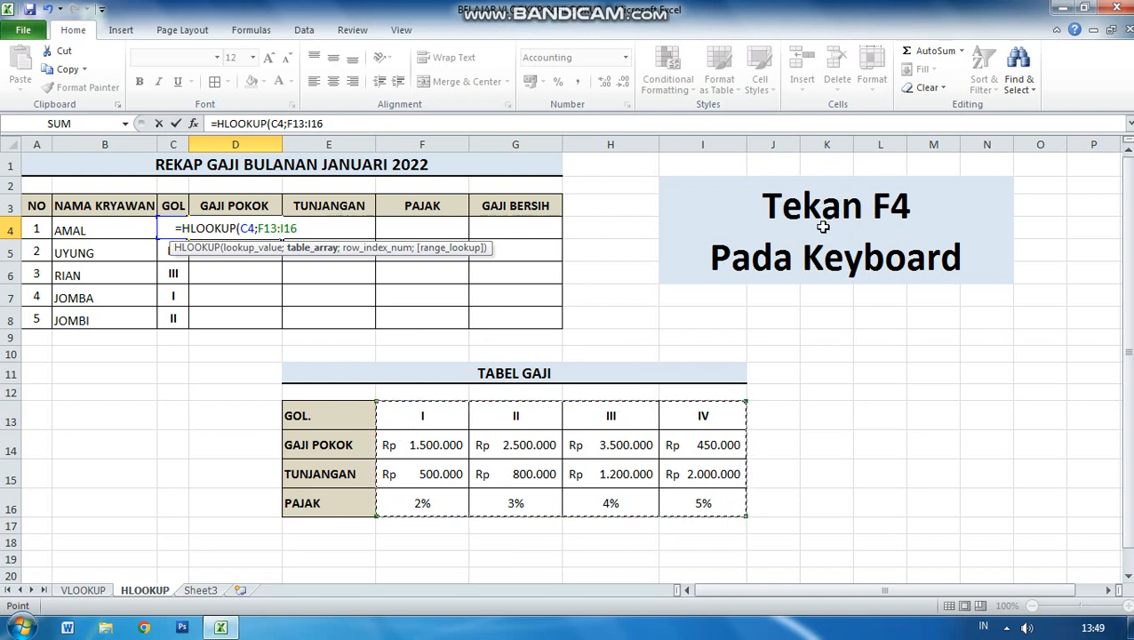
key(F4)
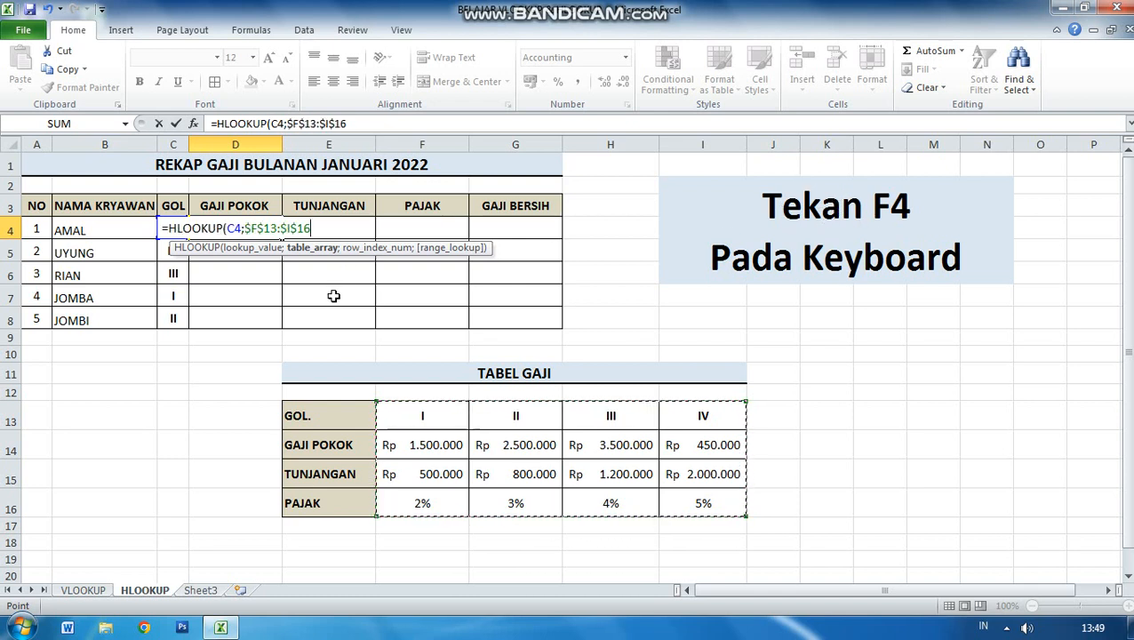
text(;)
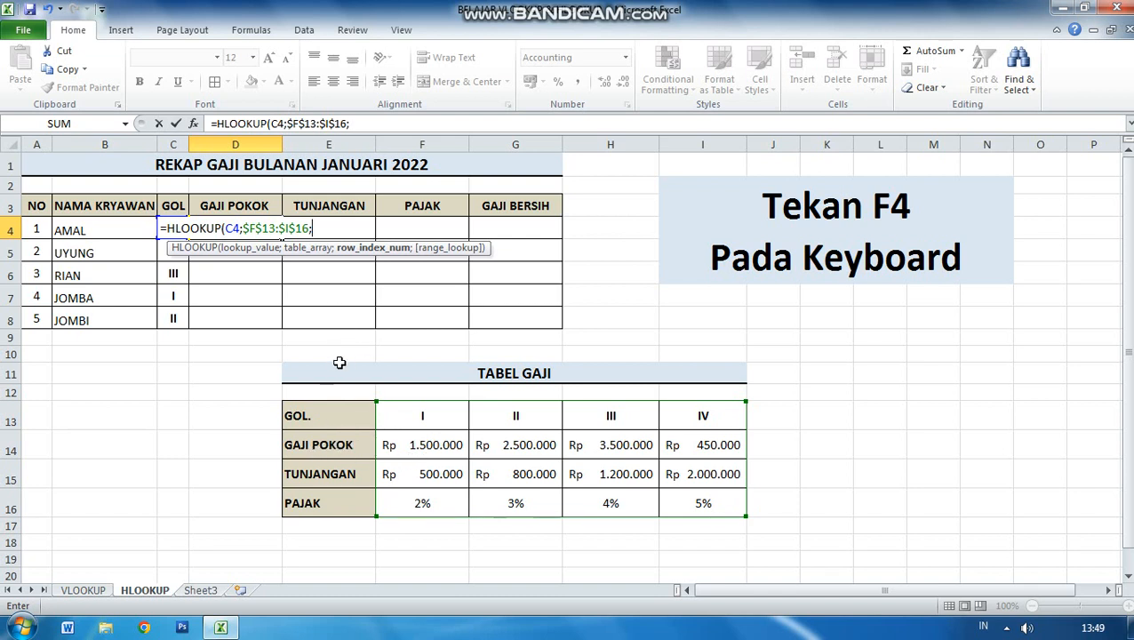
text(2)
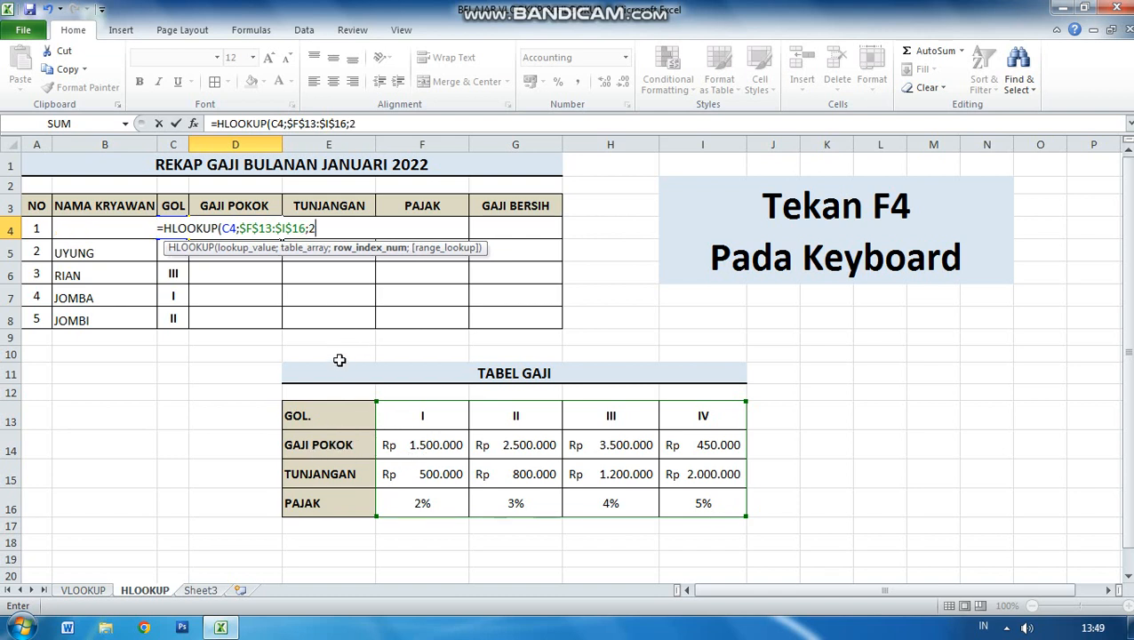
text(;)
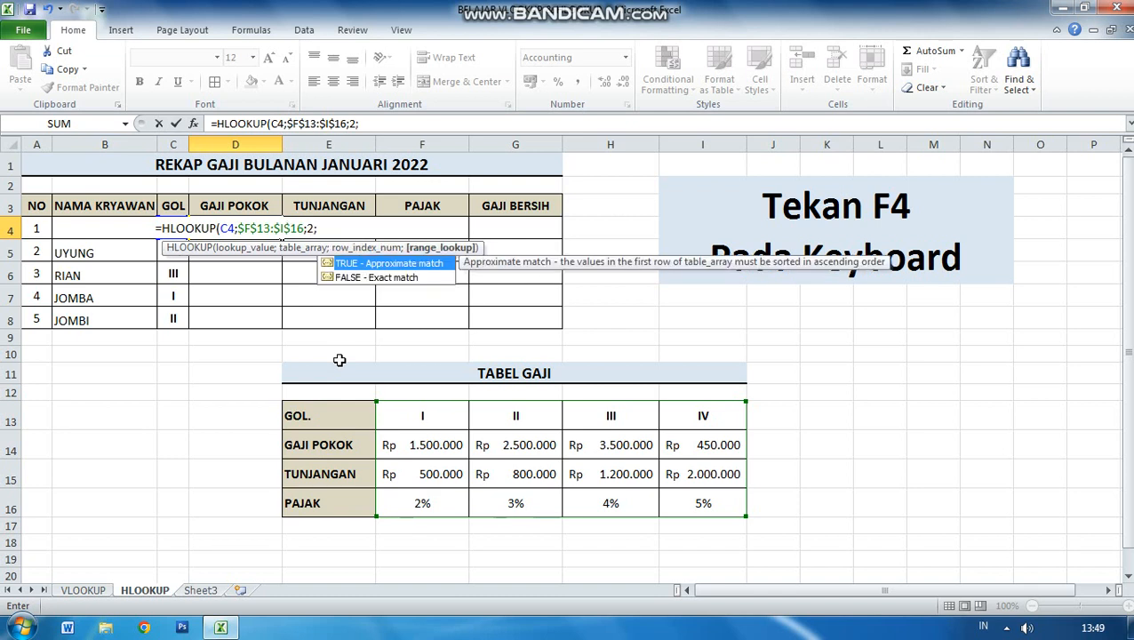
double_click(360, 279)
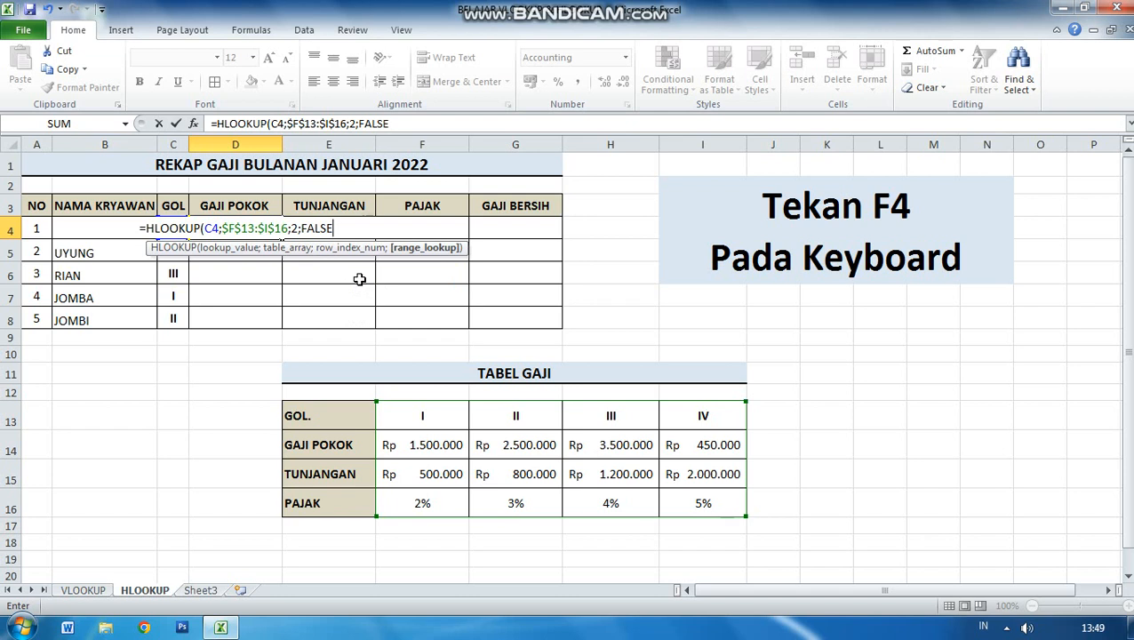
text())
key(Return)
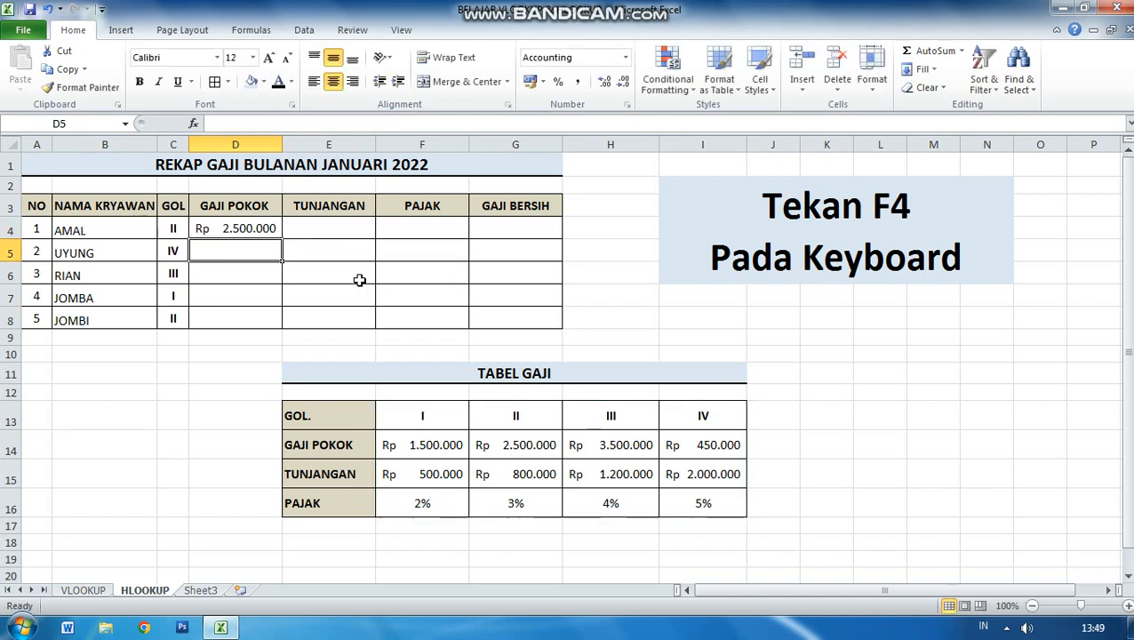
- Fill the GAJI POKOK formula from D4 down through D8
click(265, 226)
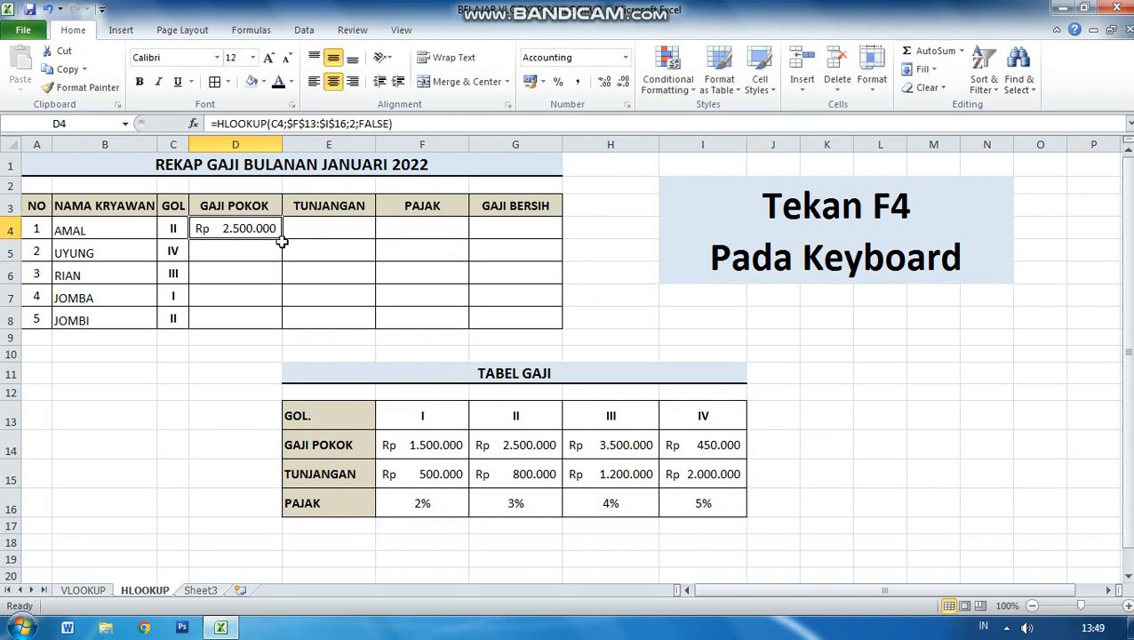
drag(281, 240, 271, 317)
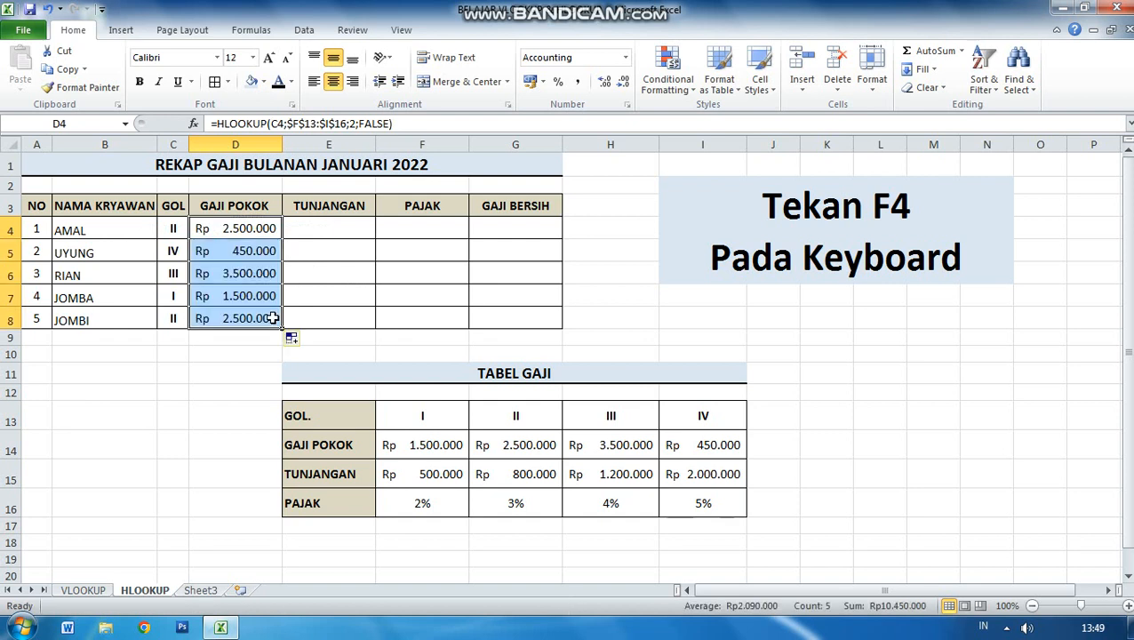
click(336, 225)
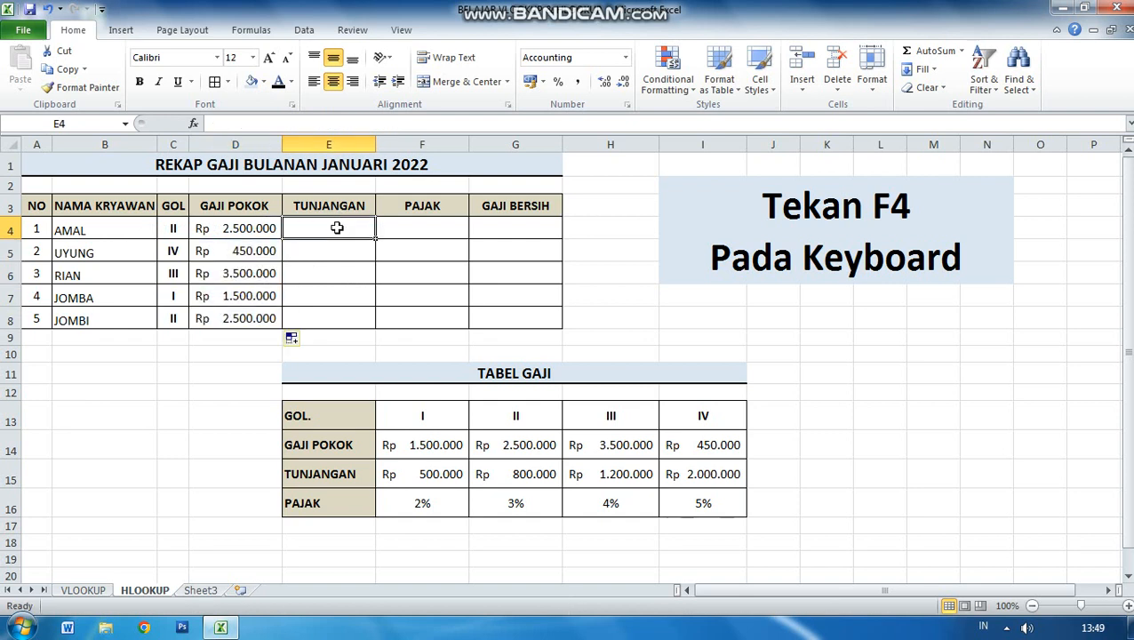
click(318, 475)
drag(374, 473, 698, 473)
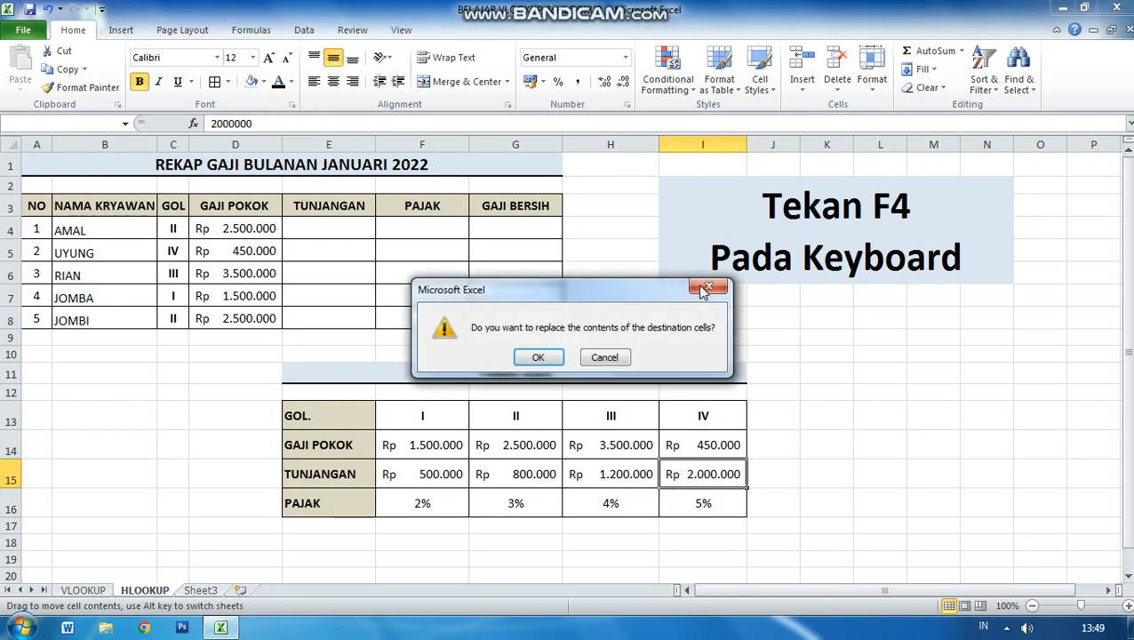
key(Escape)
drag(318, 467, 697, 471)
- Enter the TUNJANGAN formula =HLOOKUP(C4;$F$13:$I$16;3;FALSE) in E4, with the salary table range locked as absolute
click(333, 227)
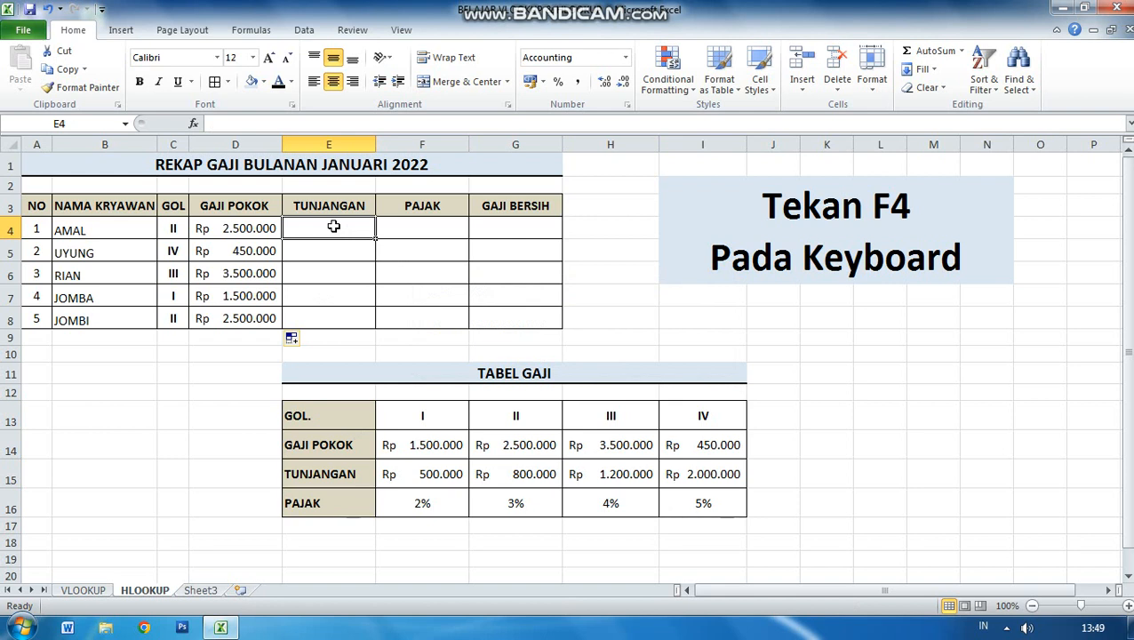
text(=)
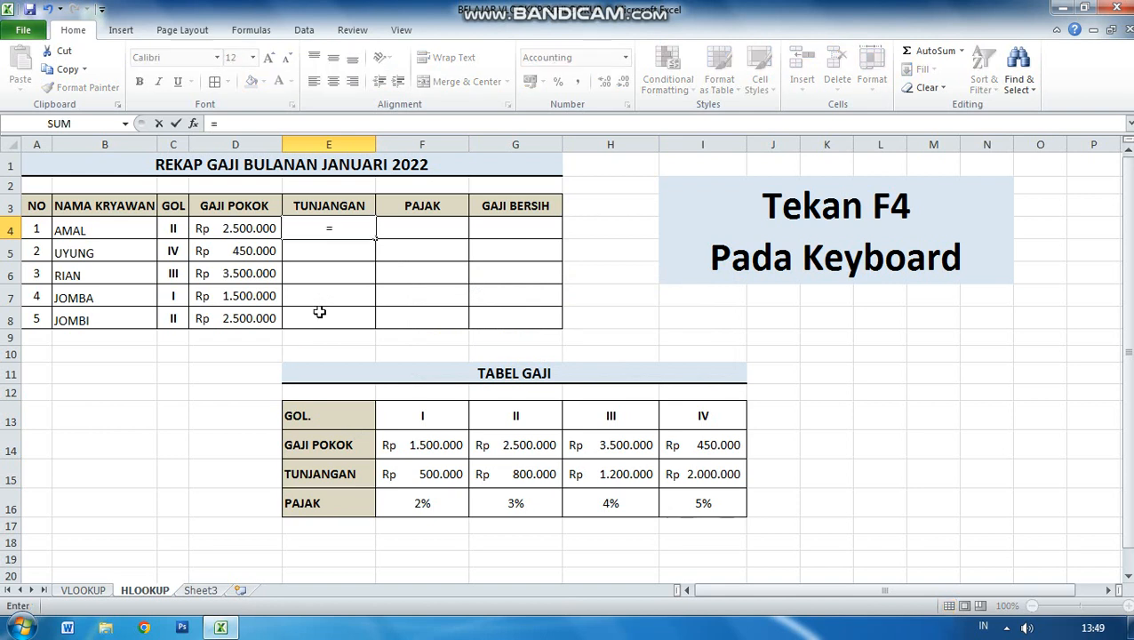
text(HLOOKU)
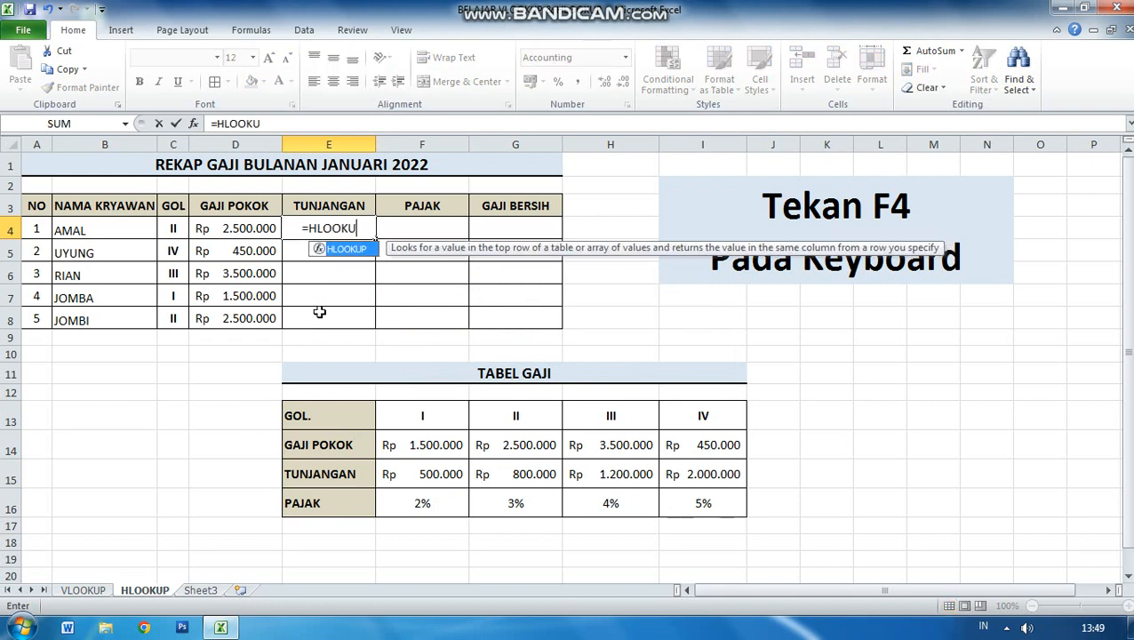
text(P()
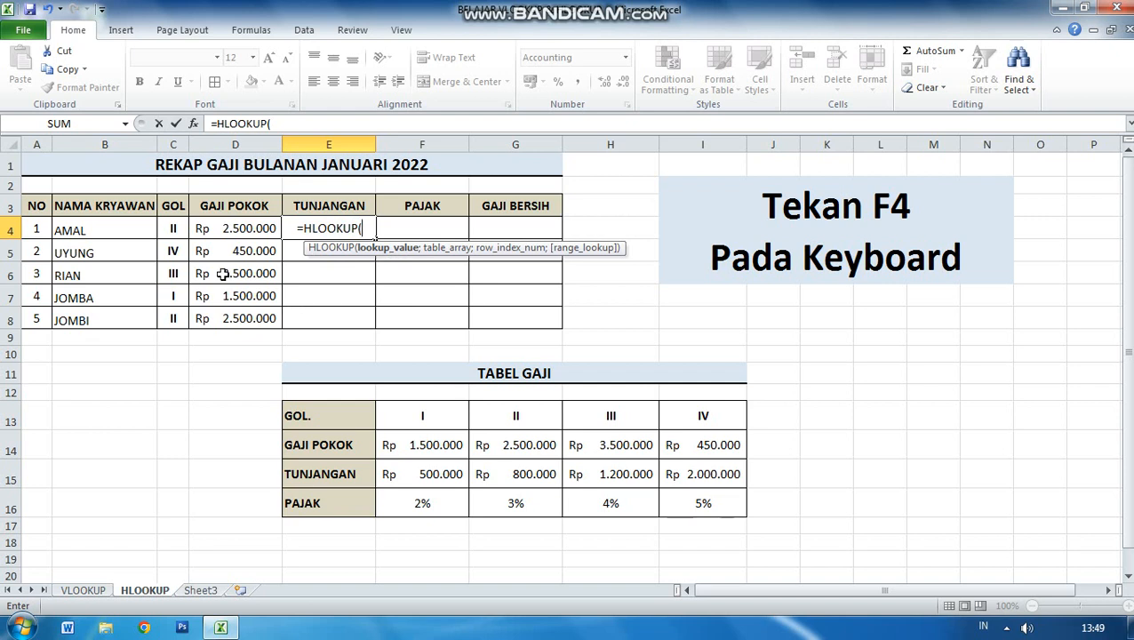
click(169, 229)
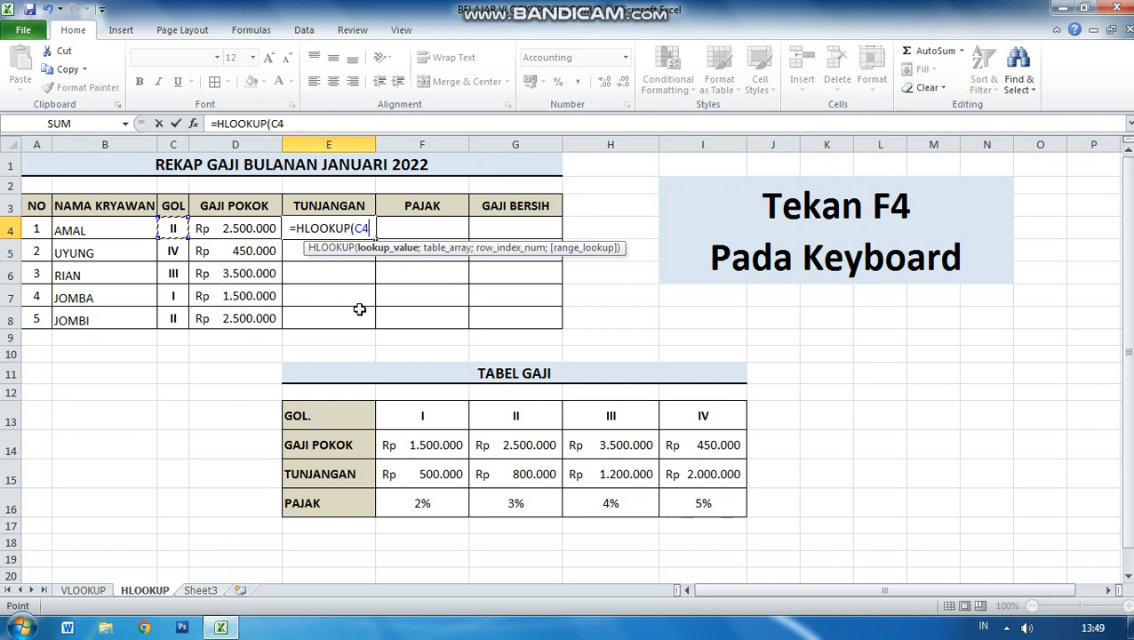
text(;)
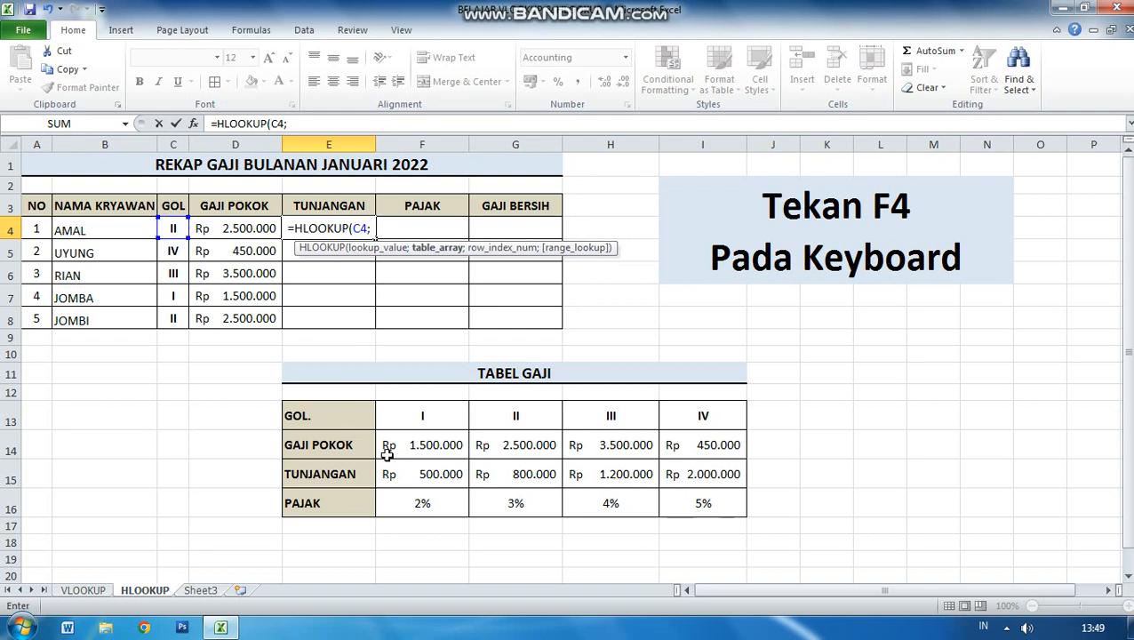
drag(413, 412, 675, 504)
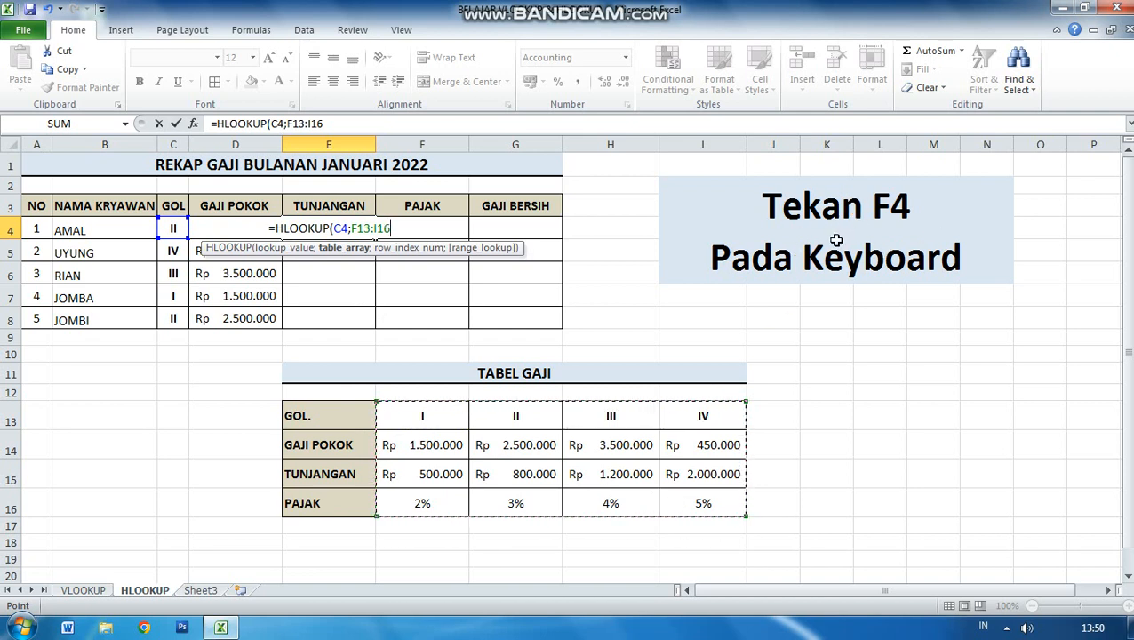
key(F4)
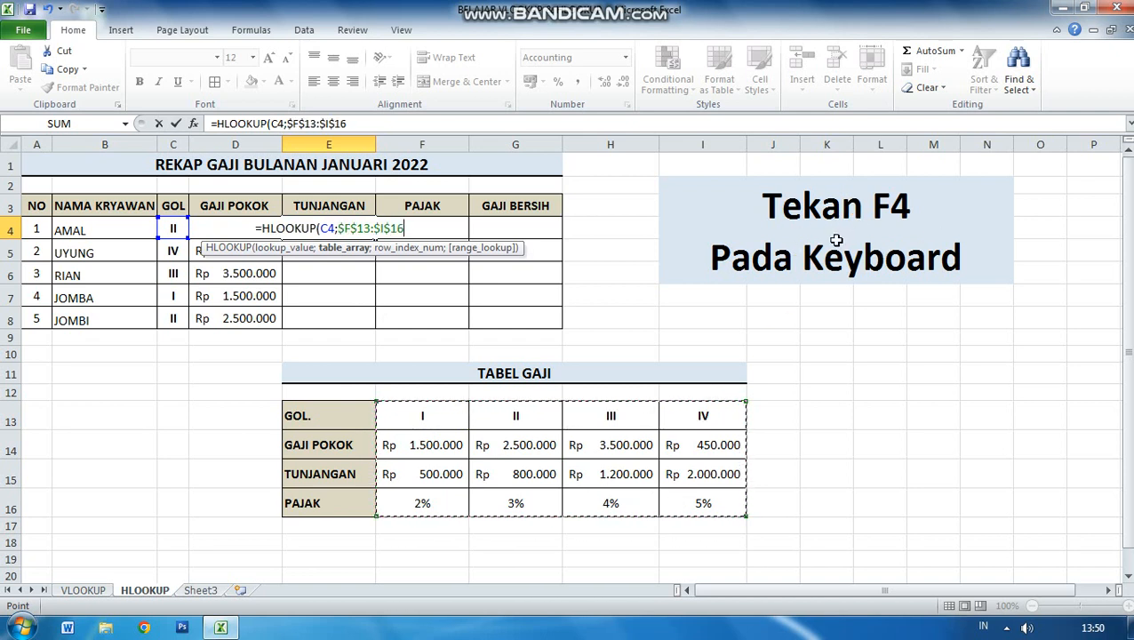
text(;)
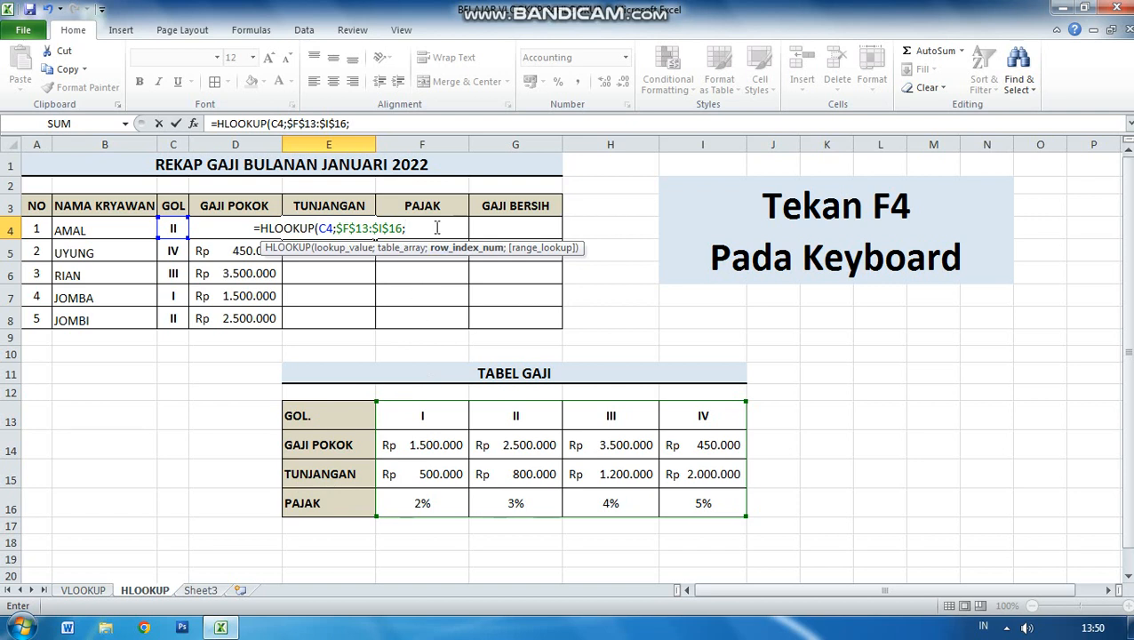
text(3)
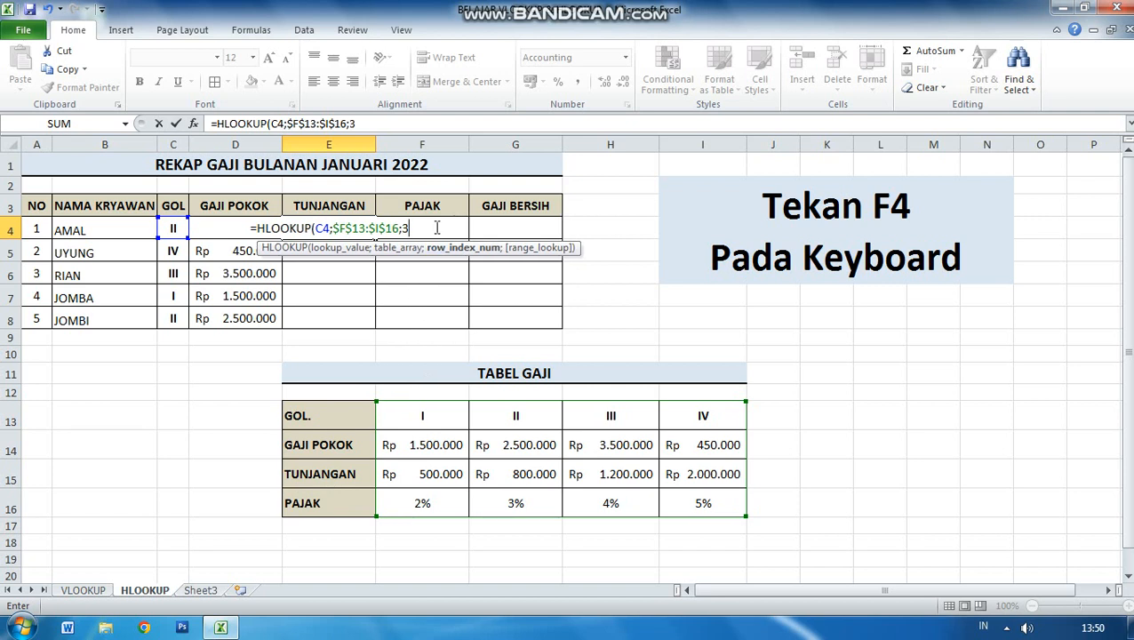
text(;)
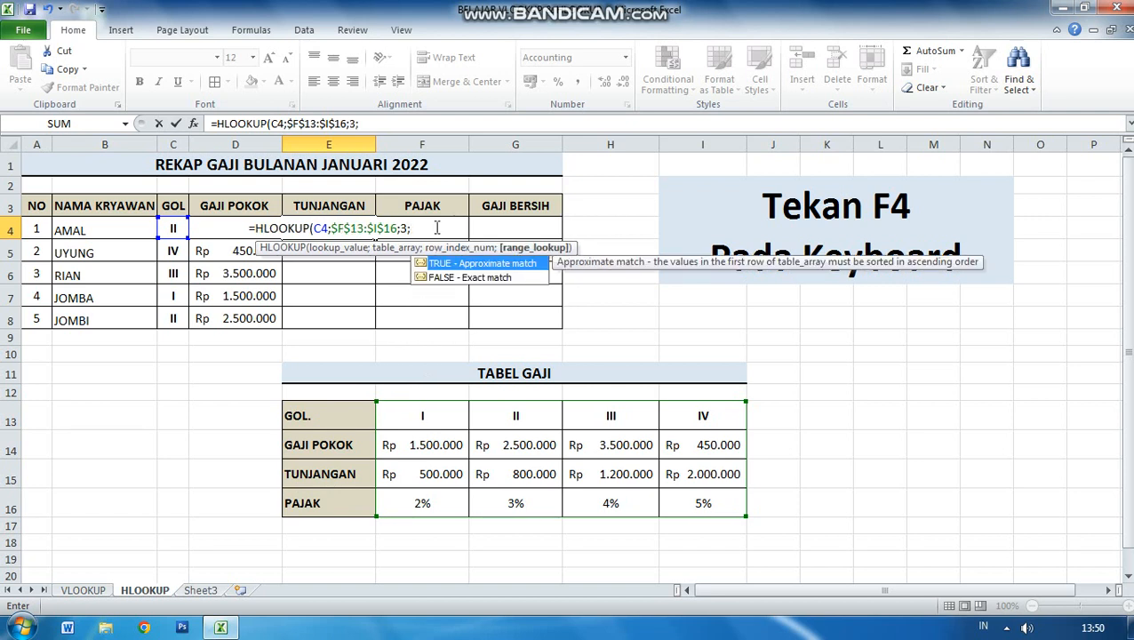
click(453, 280)
double_click(454, 279)
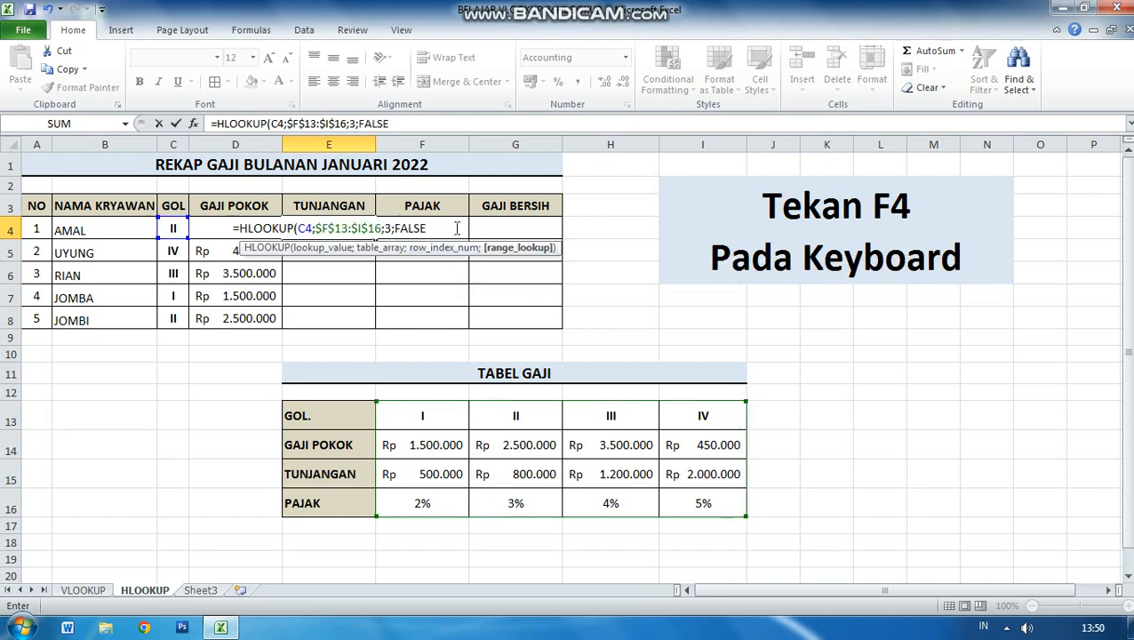
text())
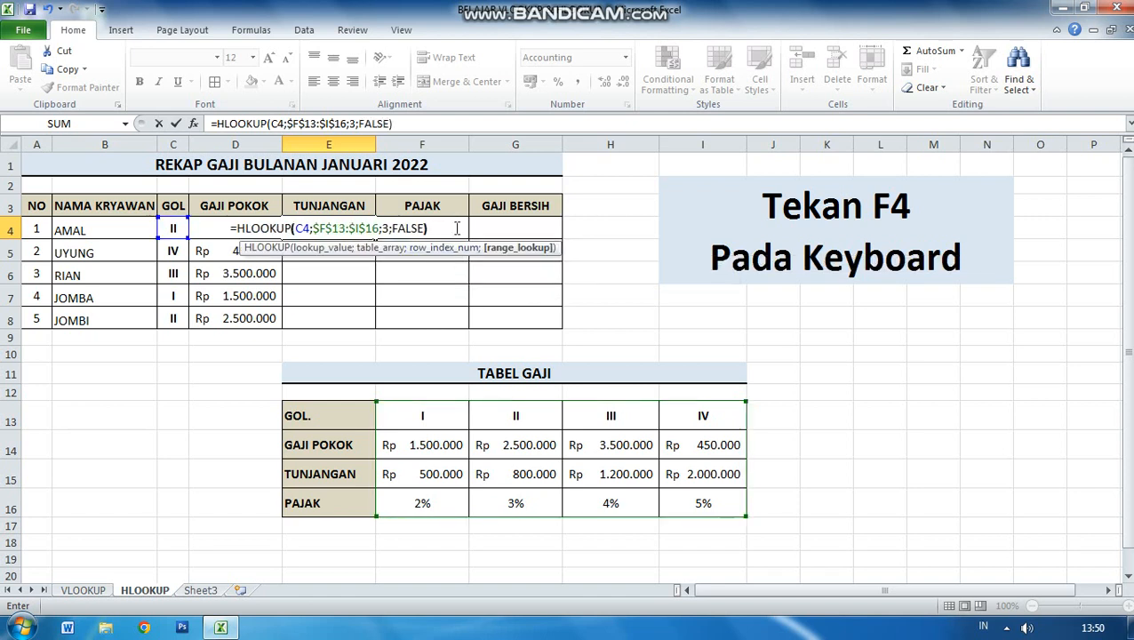
key(Return)
- Fill the TUNJANGAN formula from E4 down through E8
click(372, 229)
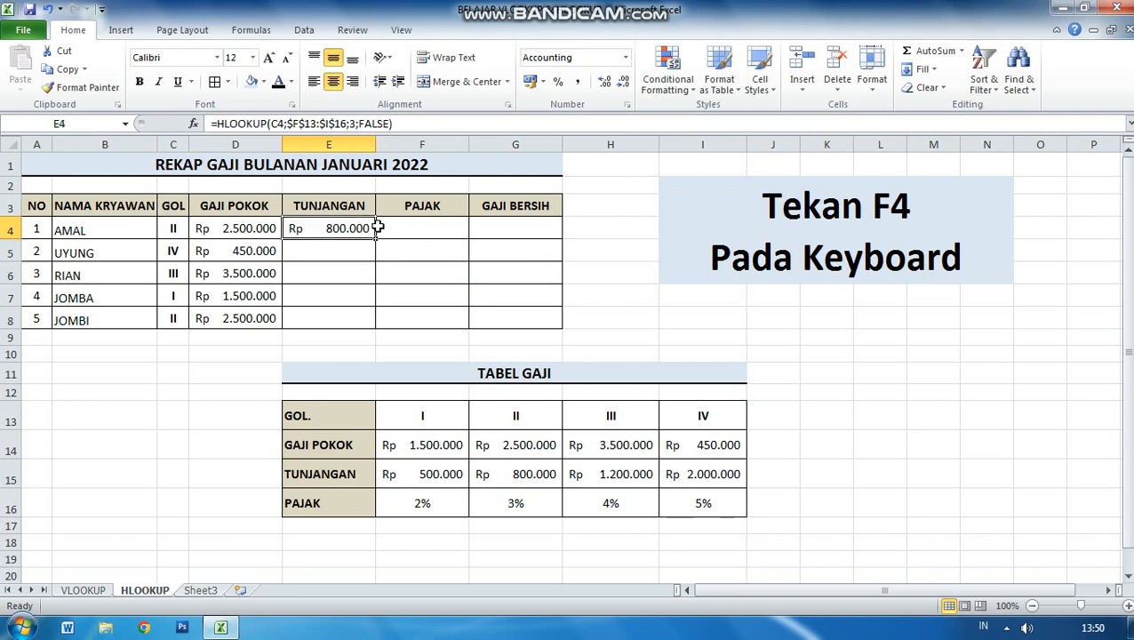
drag(376, 240, 372, 328)
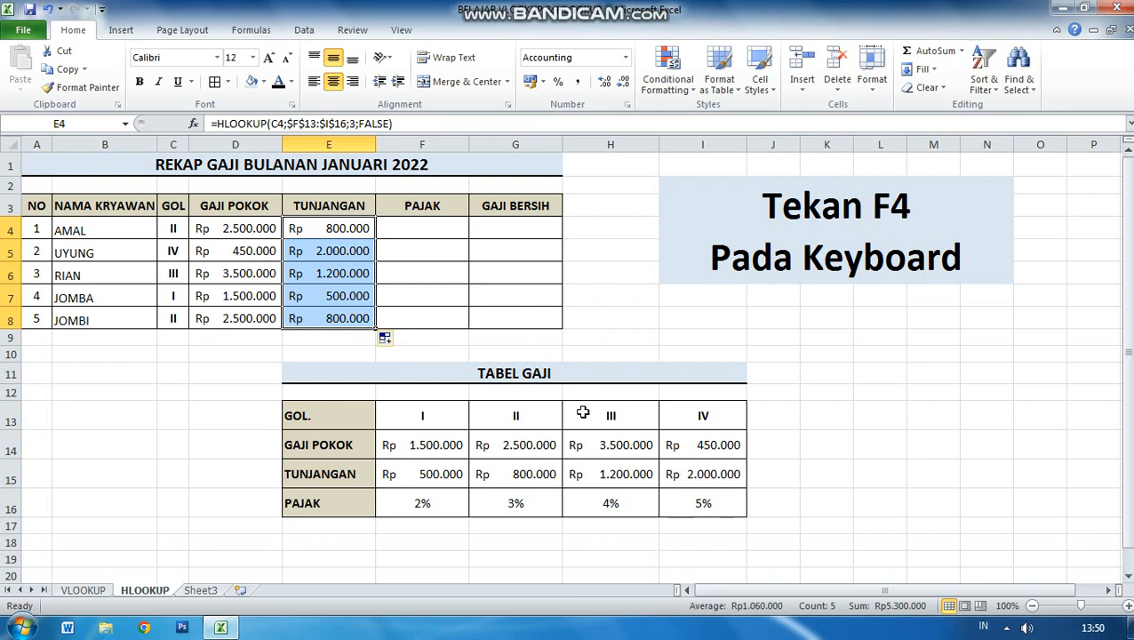
- Enter the PAJAK formula =HLOOKUP(C4;$F$13:$I$16;4;FALSE) in F4, with the salary table range locked as absolute
drag(302, 506, 711, 503)
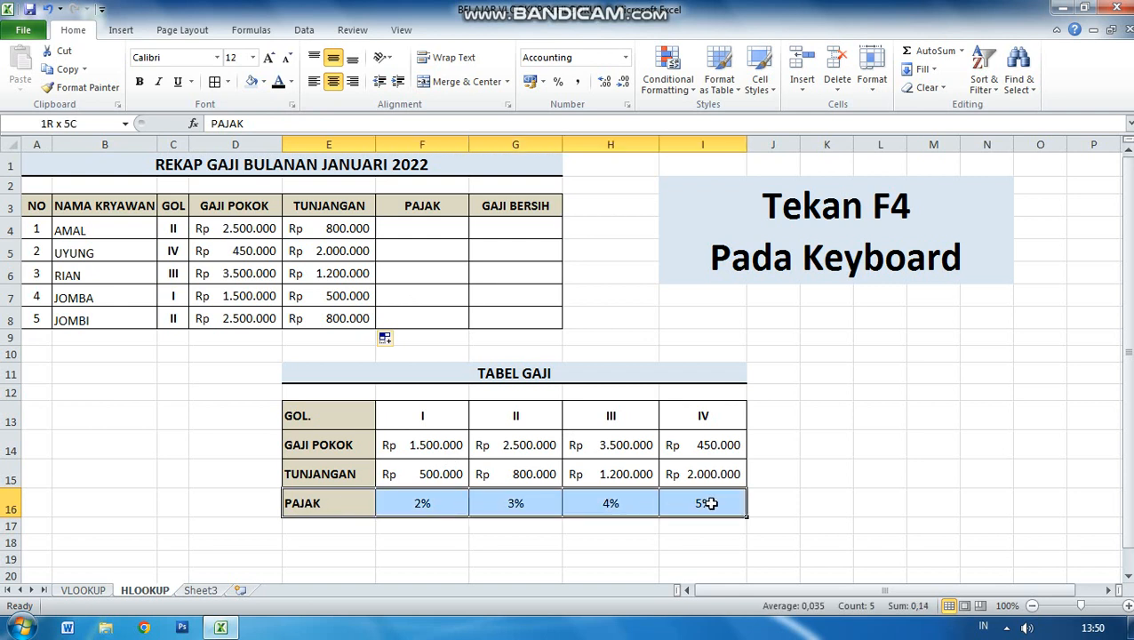
click(437, 222)
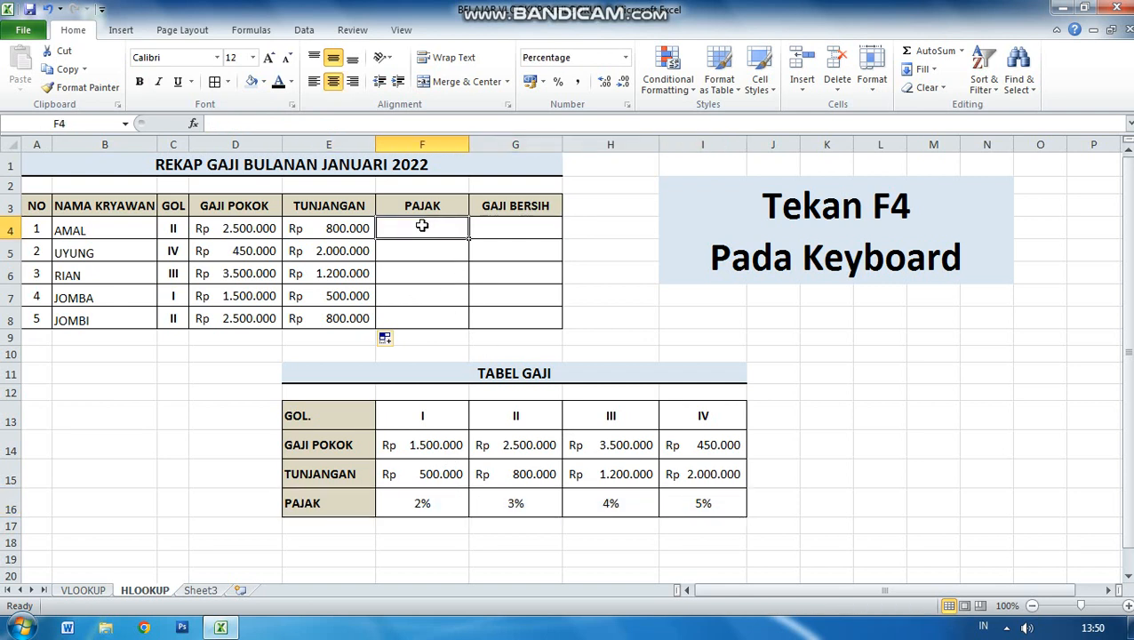
text(=)
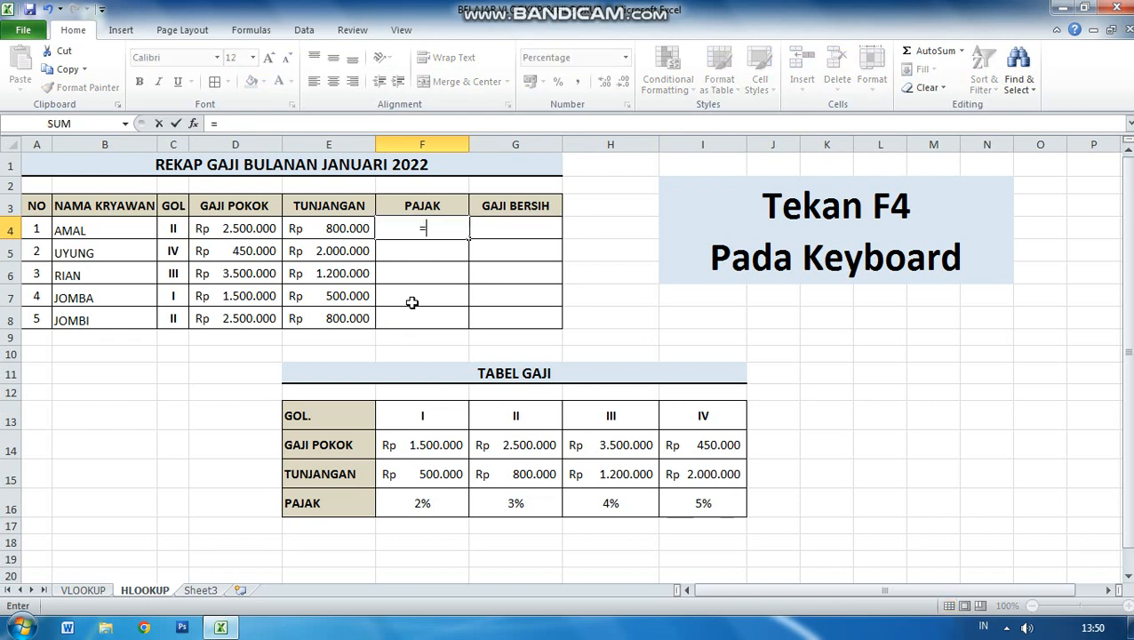
text(HLOOK)
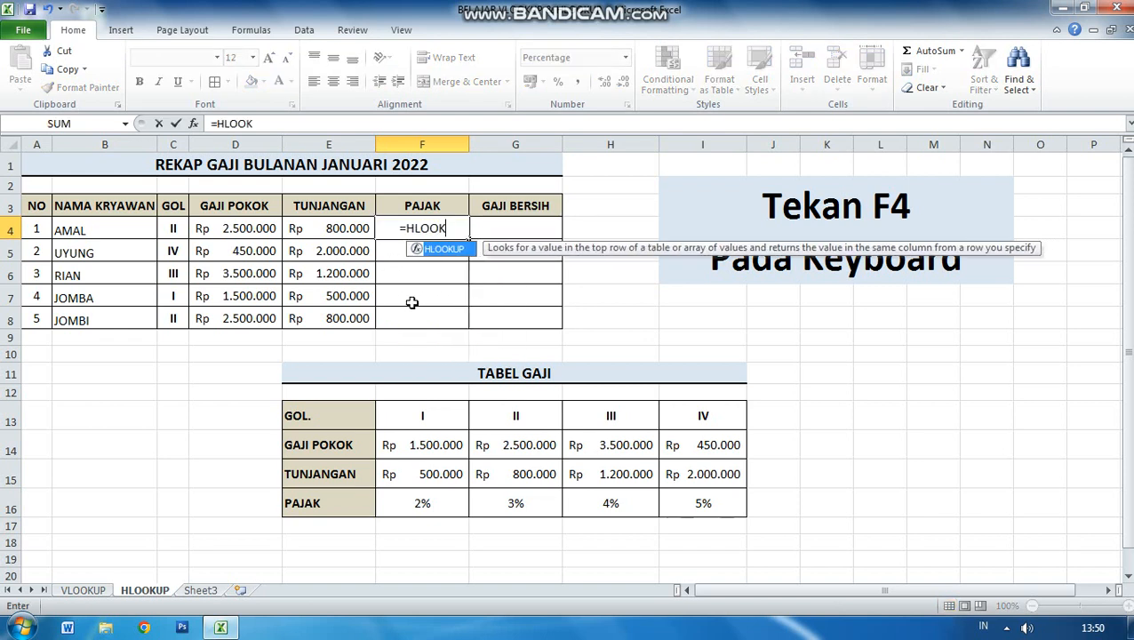
text(UP()
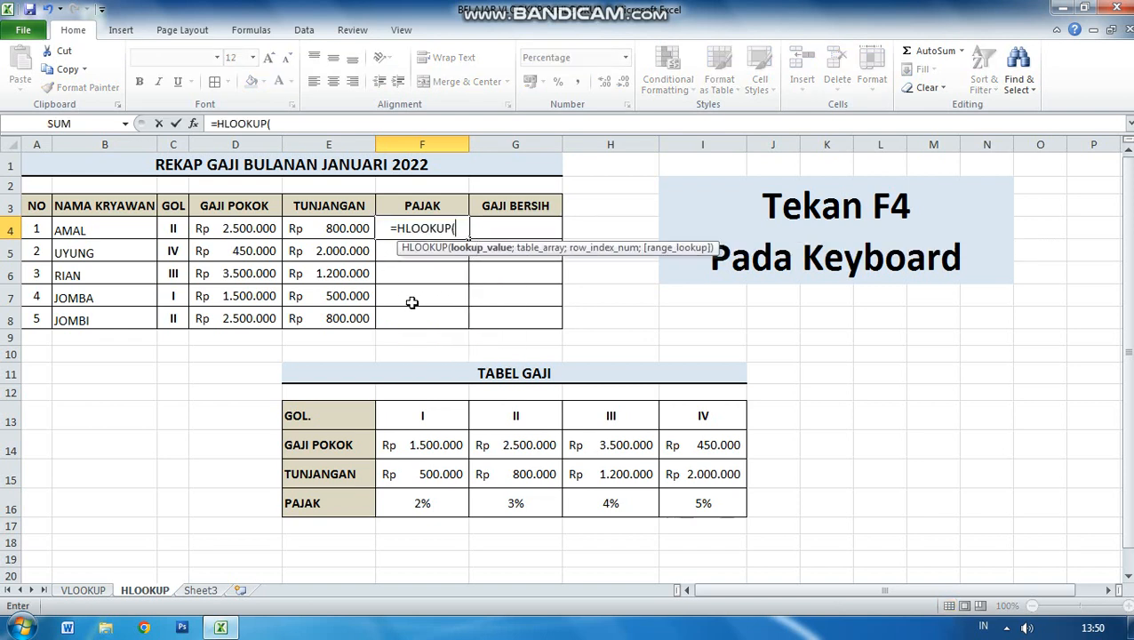
click(162, 229)
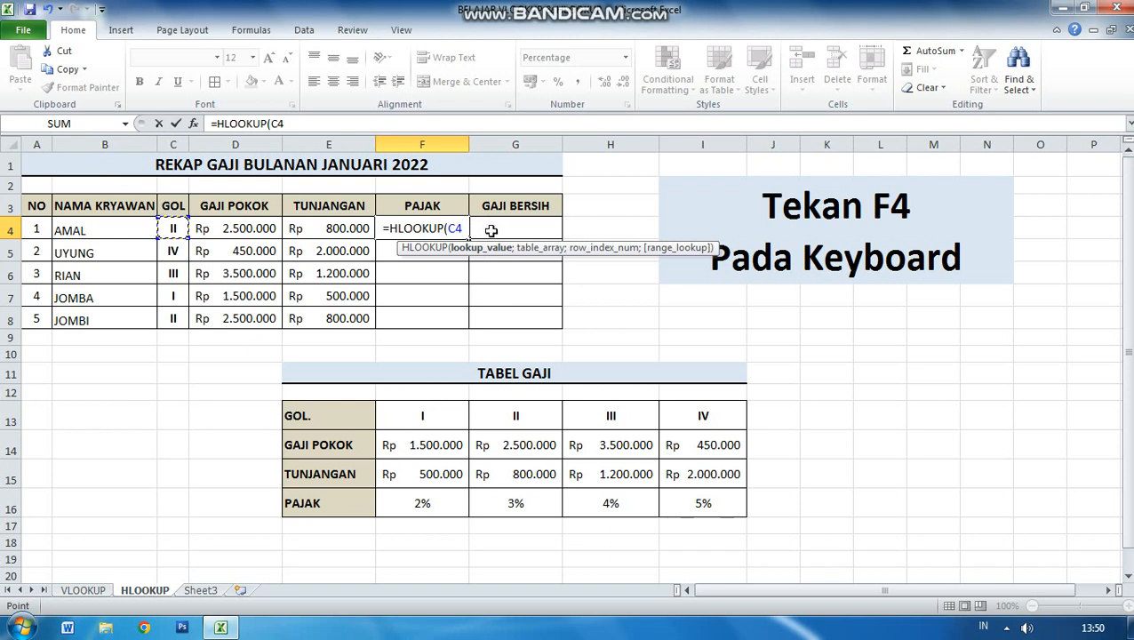
text(;)
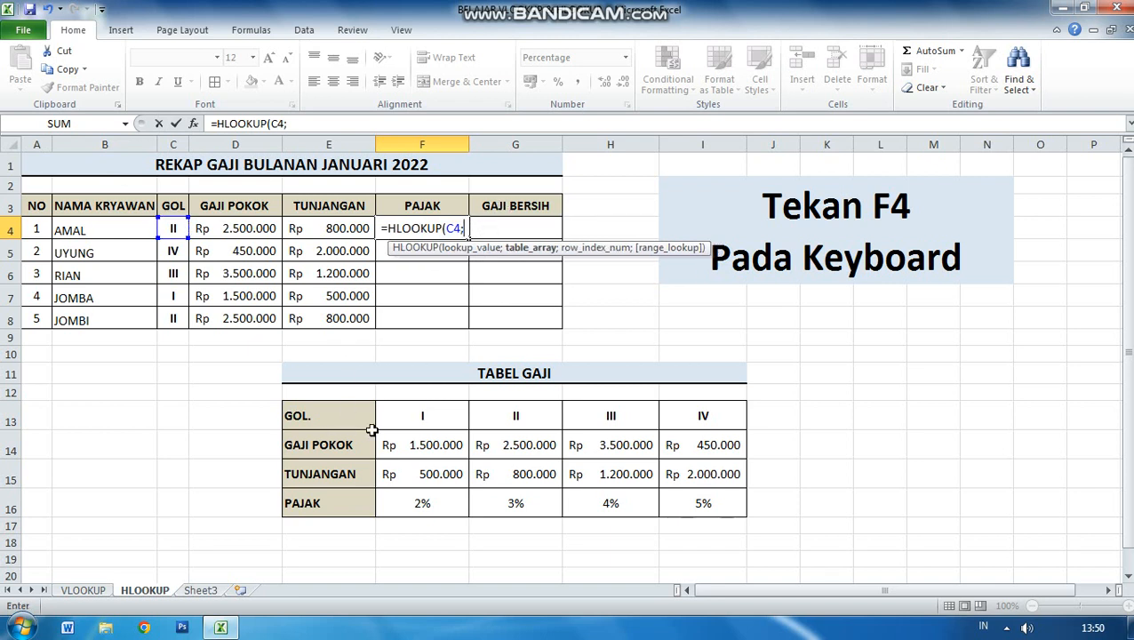
drag(400, 416, 693, 498)
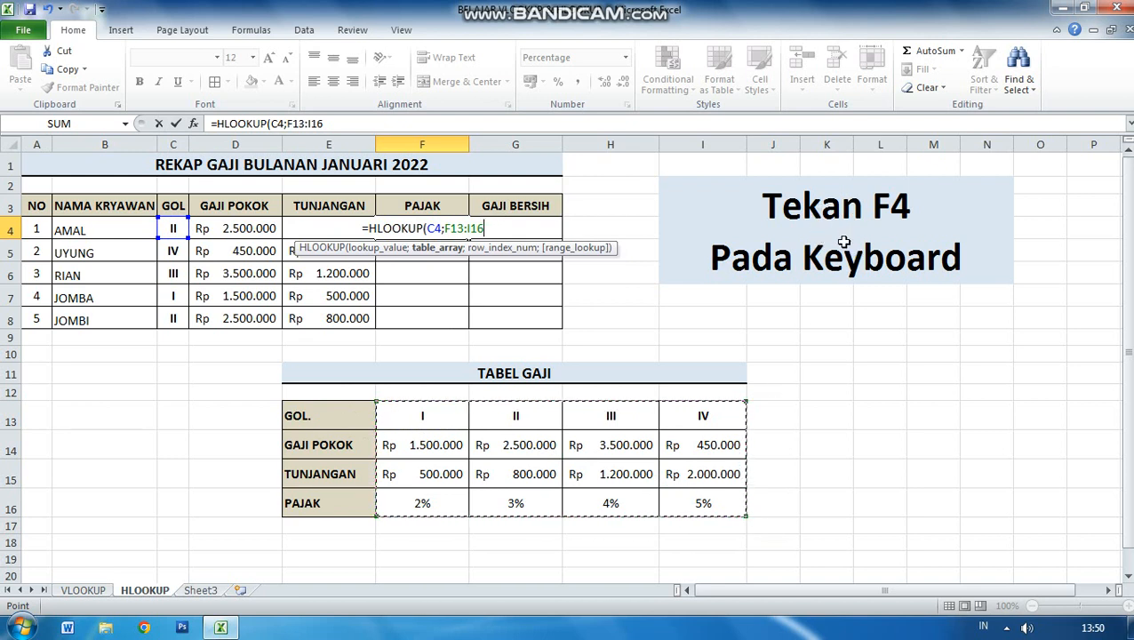
key(F4)
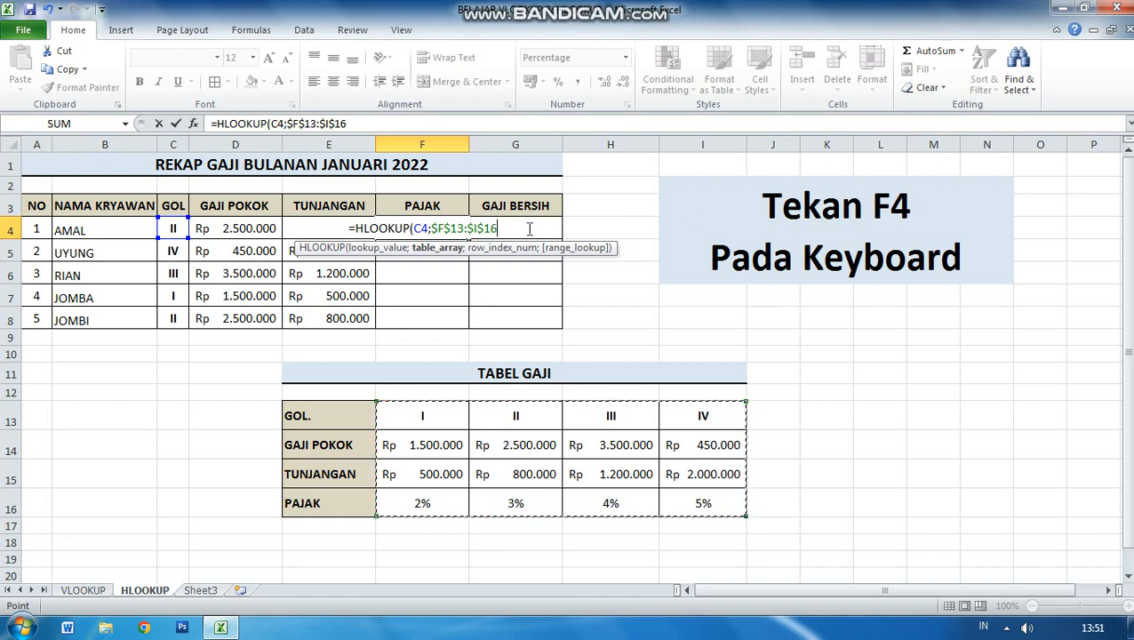
text(;)
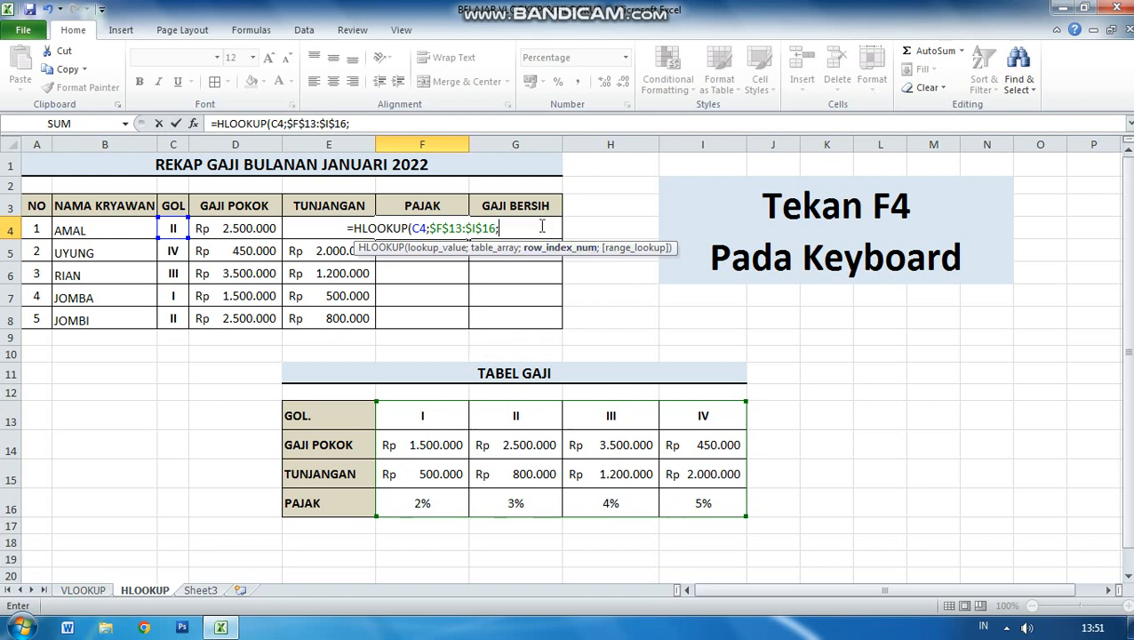
text(4;)
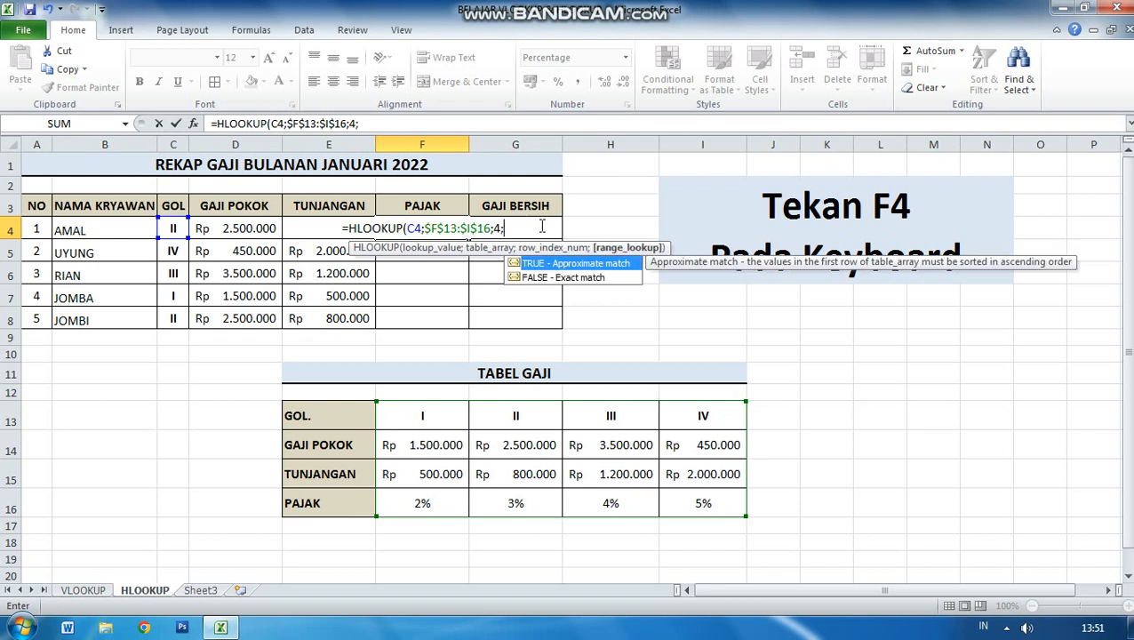
double_click(558, 278)
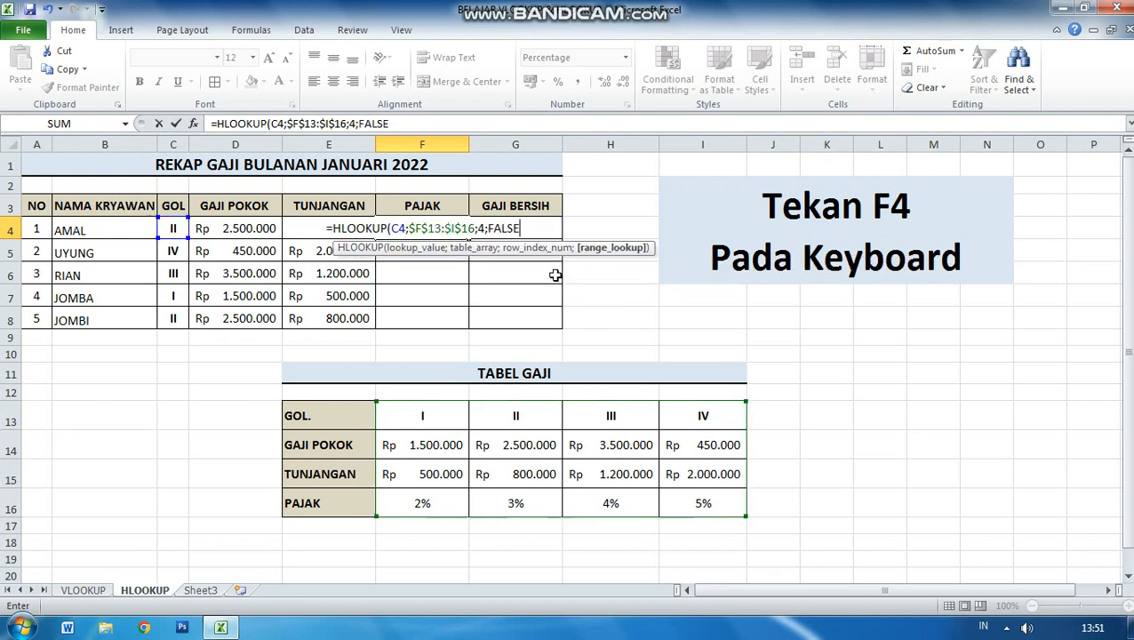
text())
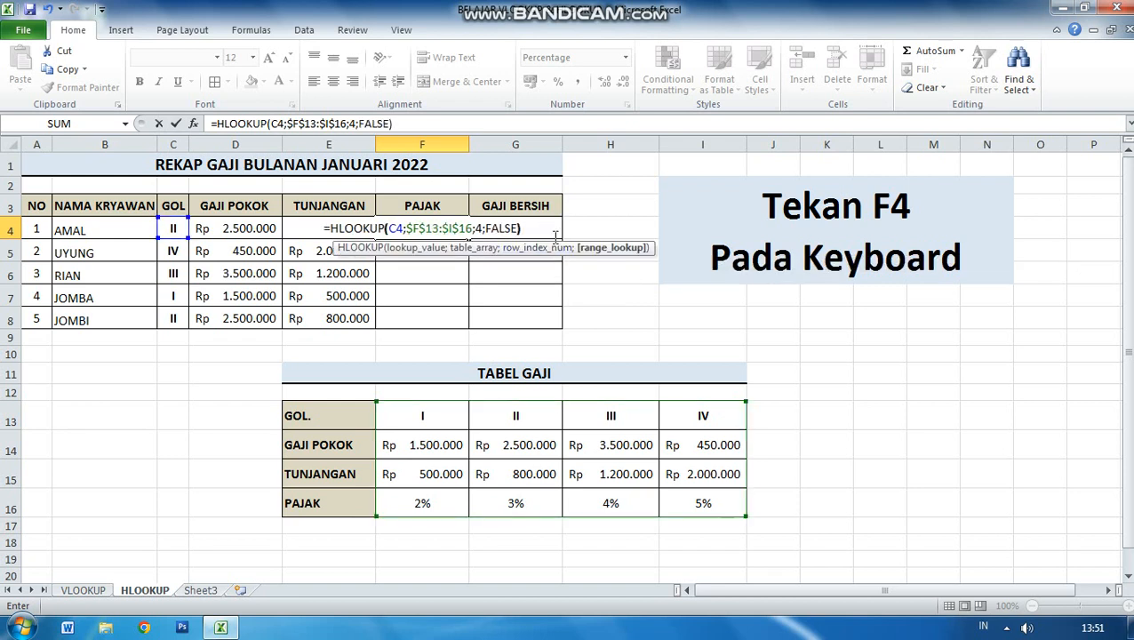
key(Return)
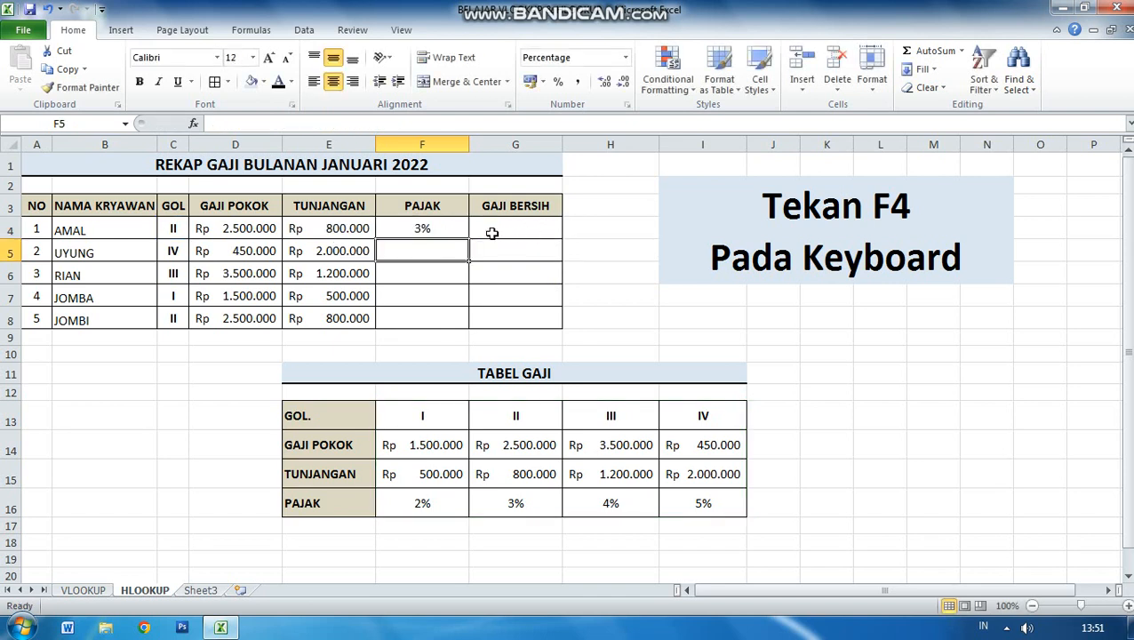
- Fill the PAJAK formula from F4 down through F8
click(430, 230)
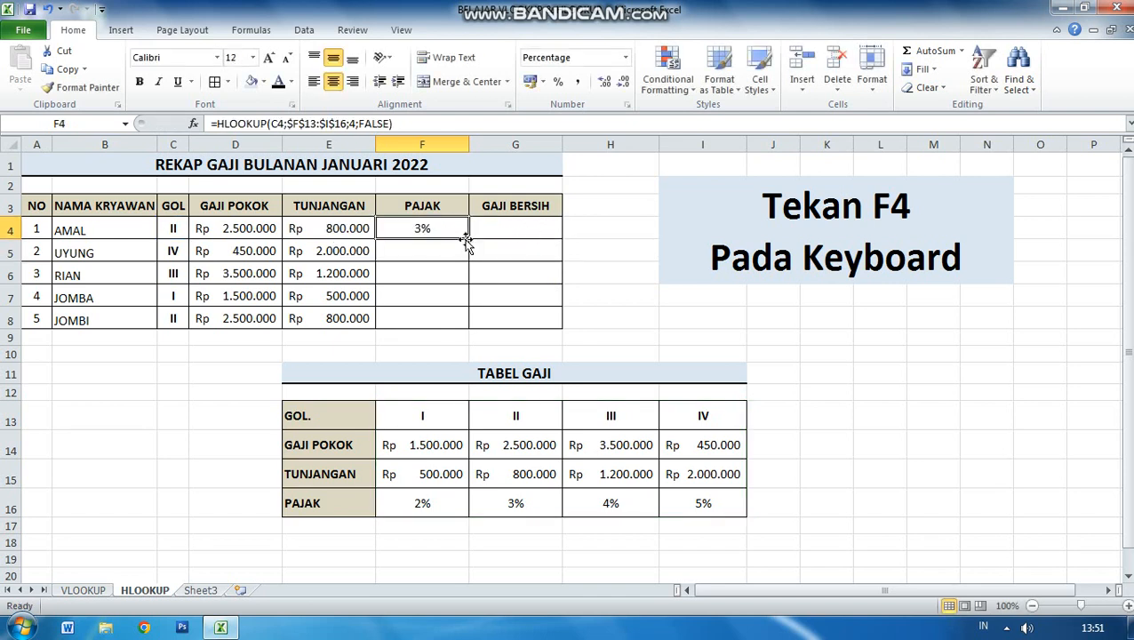
drag(468, 240, 456, 318)
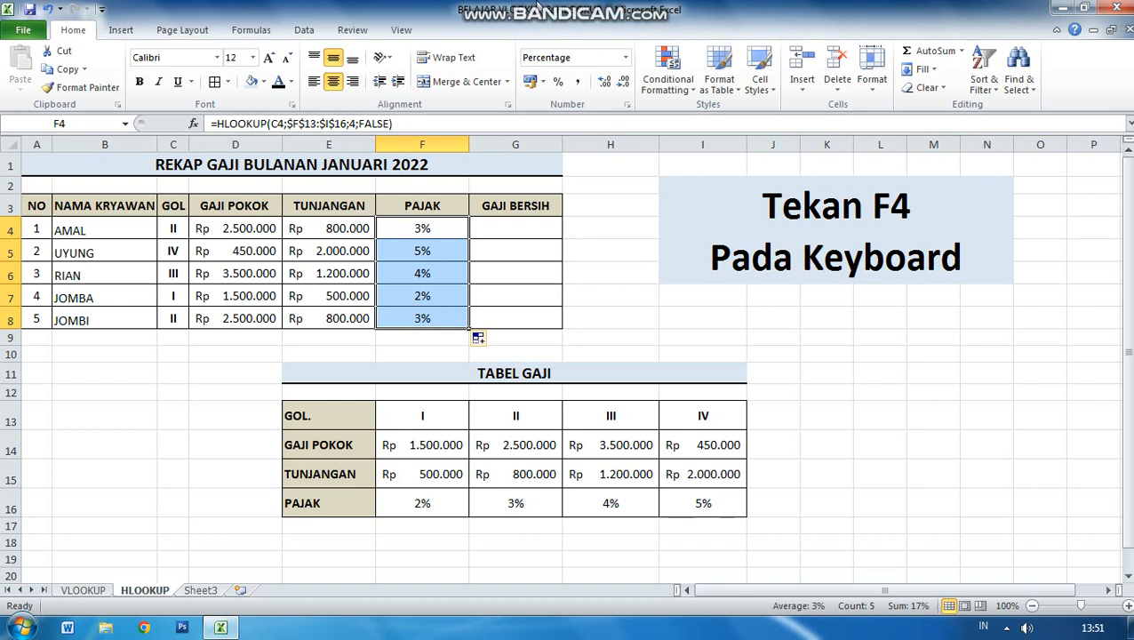
mouse_move(588, 7)
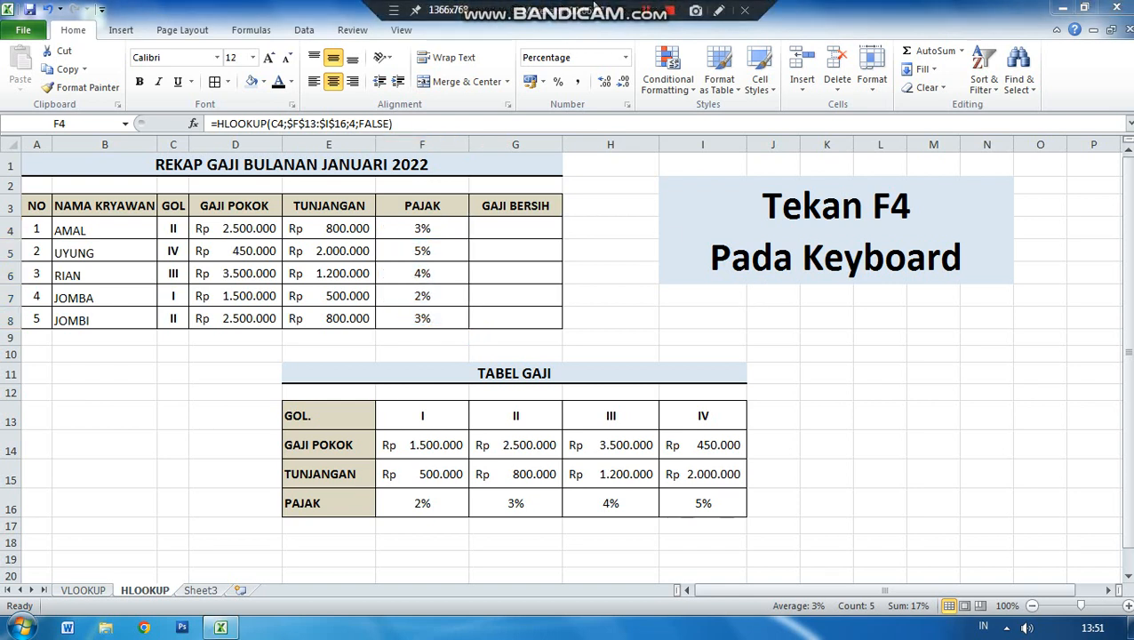